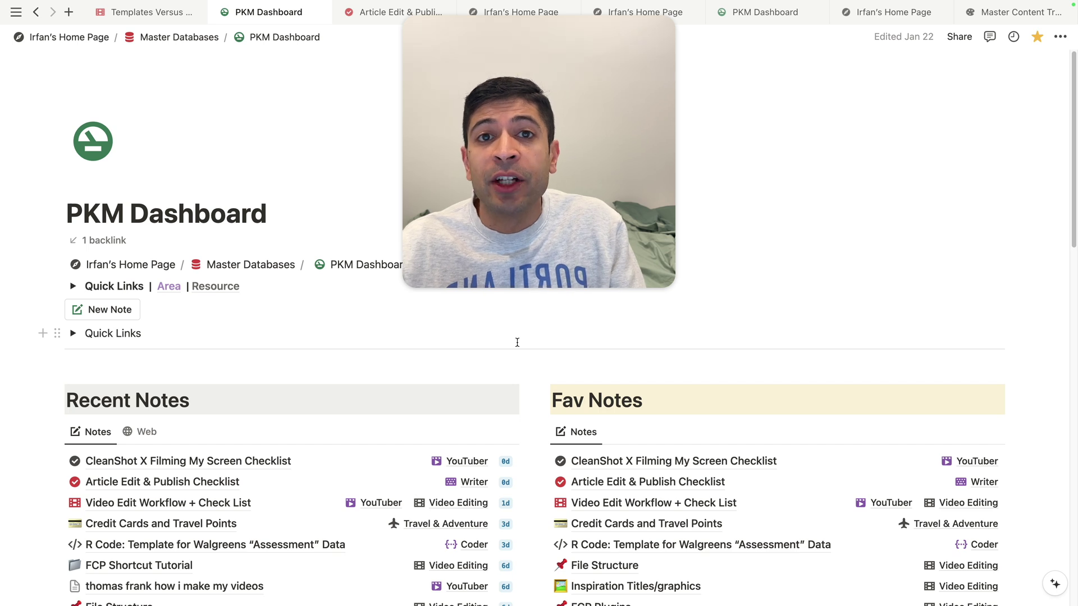
Create a note from the notes database's Book template, giving Resource Books and Meta, Kindle Highlights, Notes sections.
scroll(484, 286, down, 1)
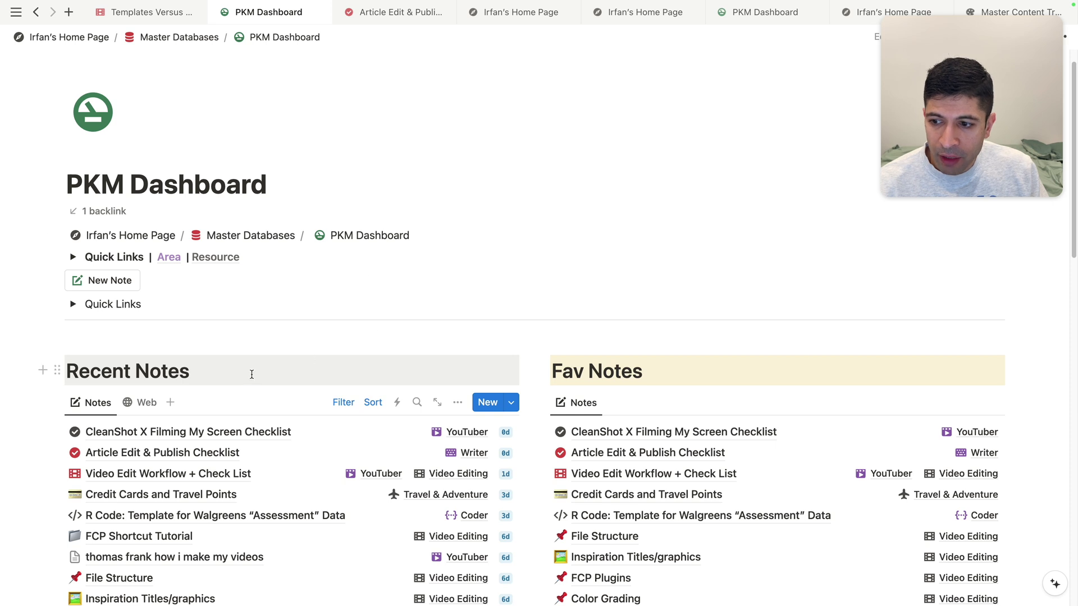
drag(101, 371, 114, 369)
click(185, 371)
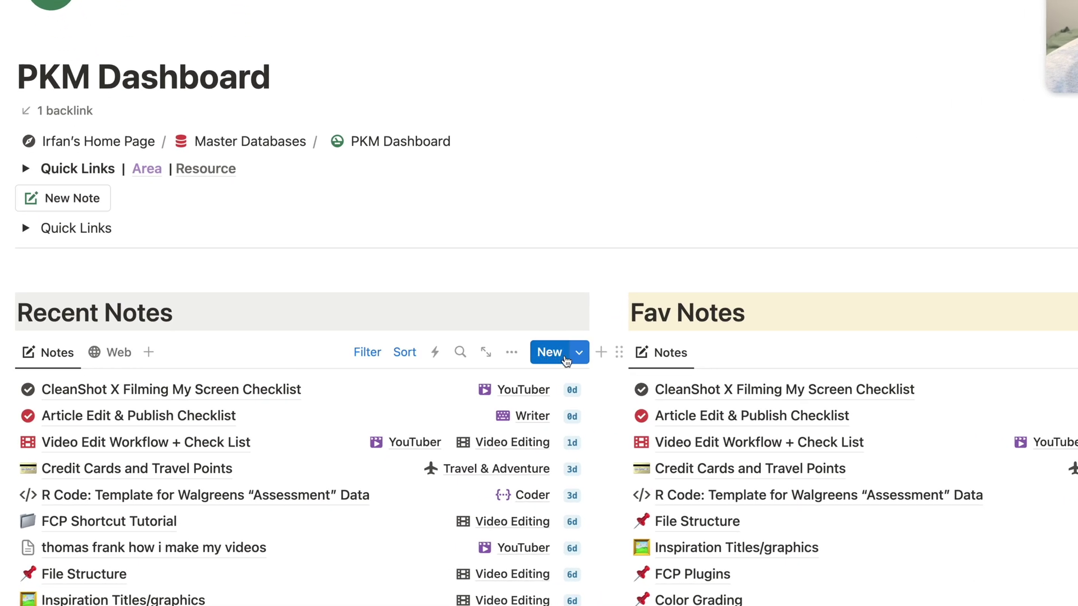
click(580, 354)
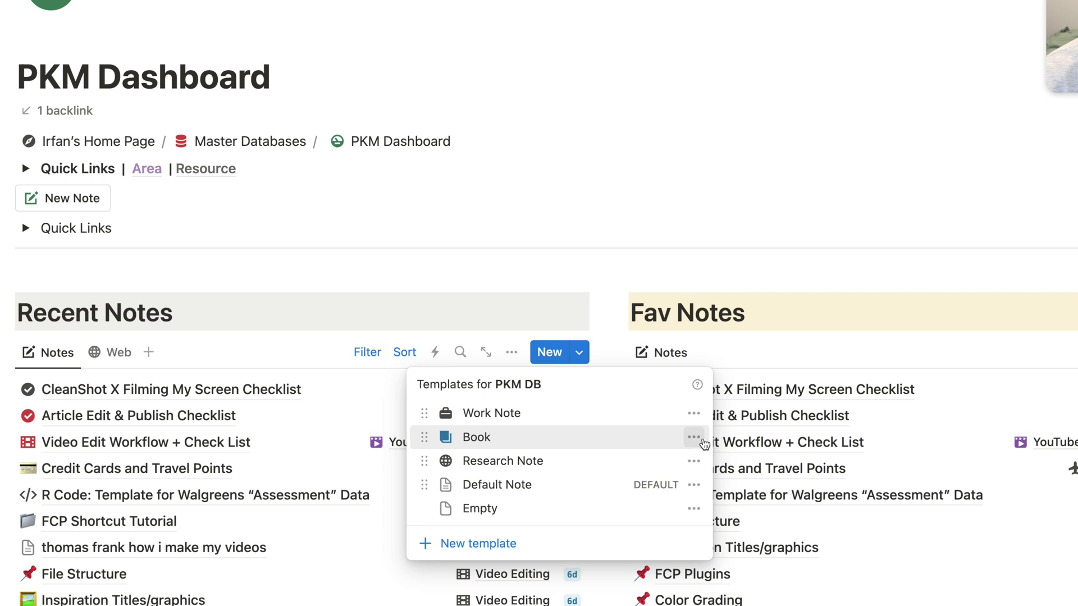
click(695, 438)
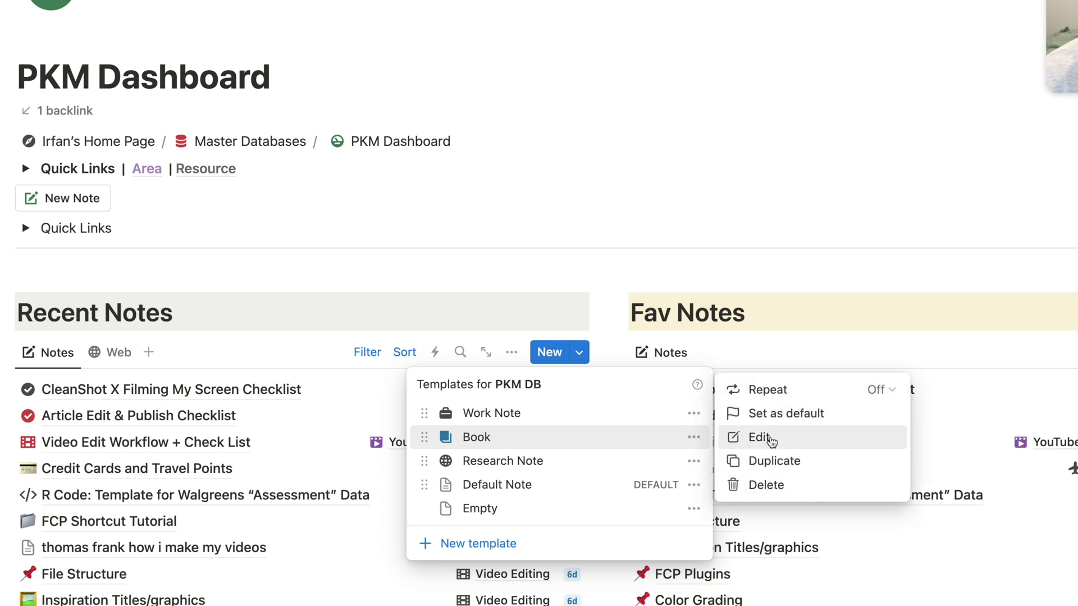
click(587, 129)
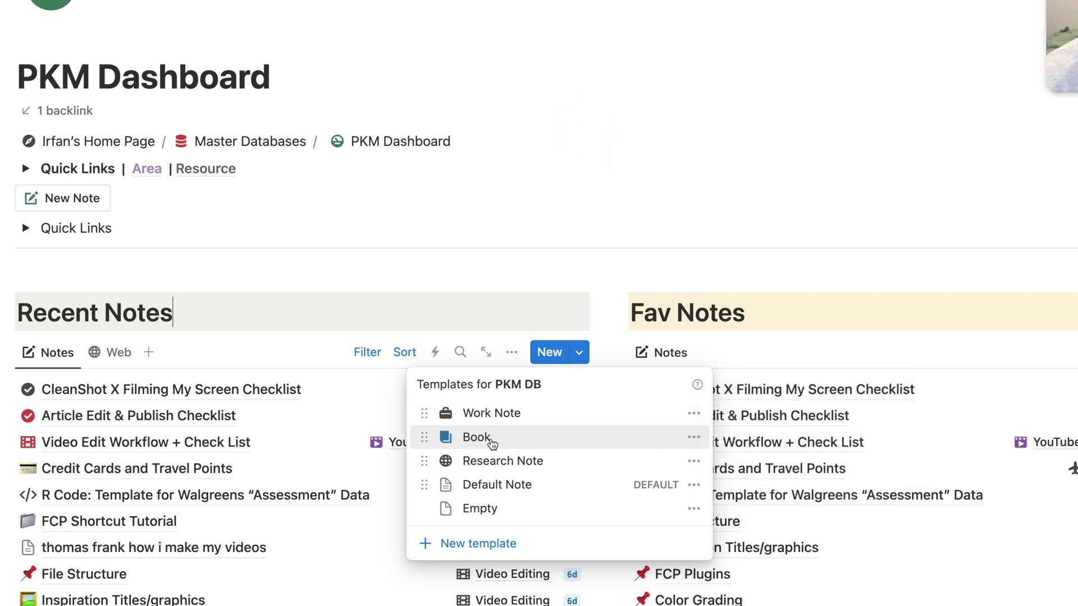
click(489, 442)
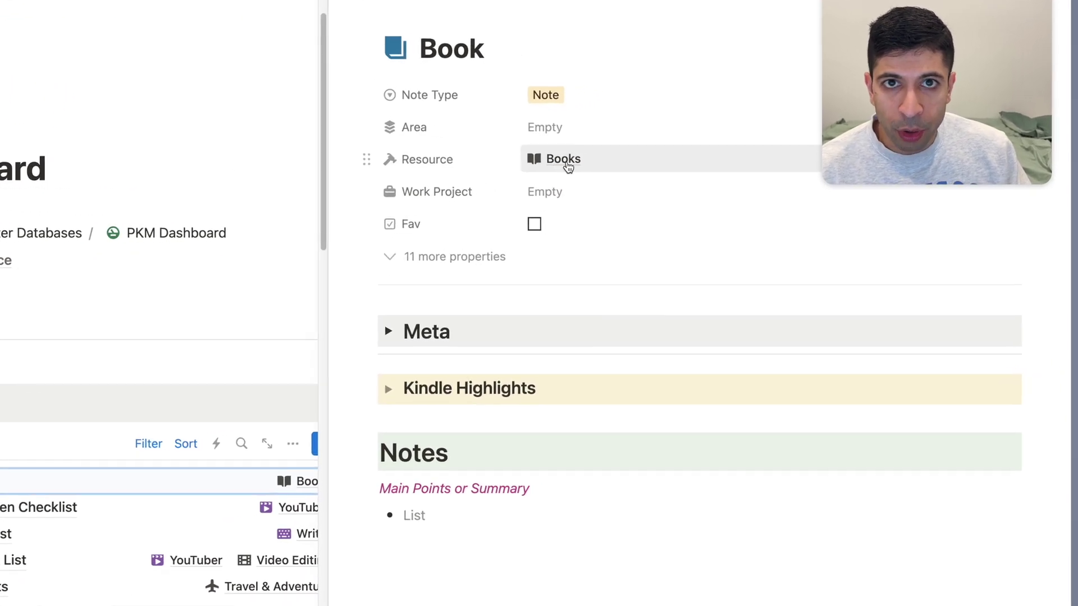
click(390, 332)
click(389, 332)
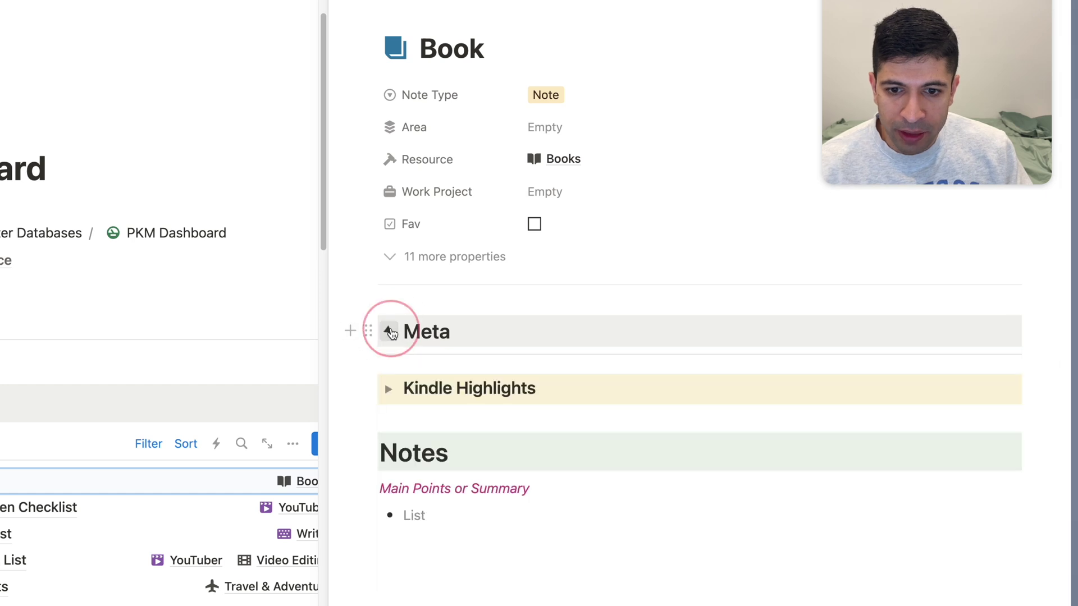
click(388, 388)
click(388, 388)
click(418, 508)
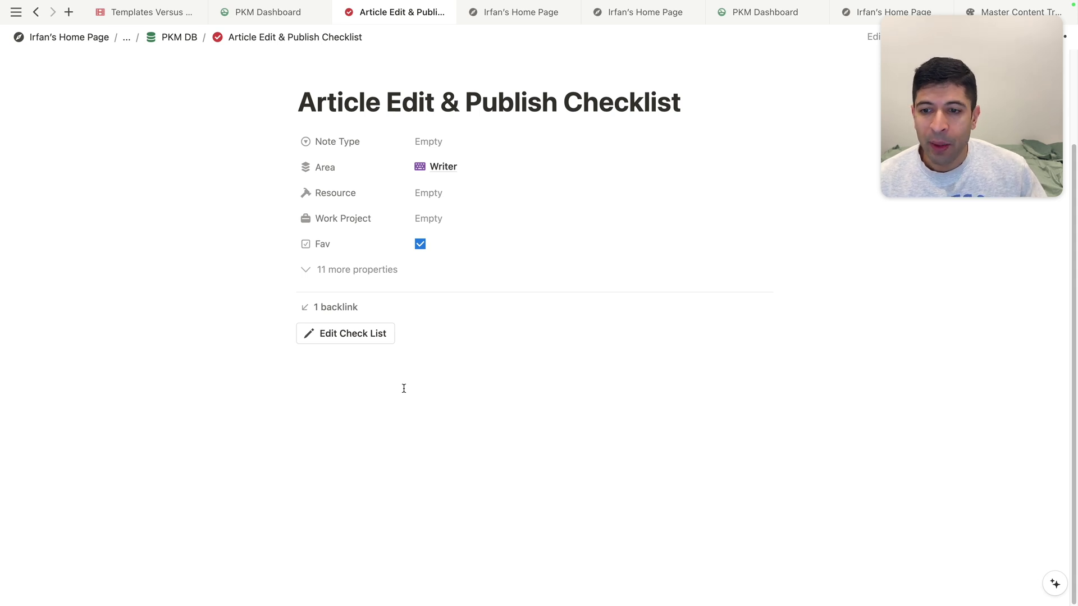
Run the Edit Check List button to insert Editing First Pass, Final Pass and Adding Media & Links sections.
click(313, 339)
scroll(364, 281, down, 3)
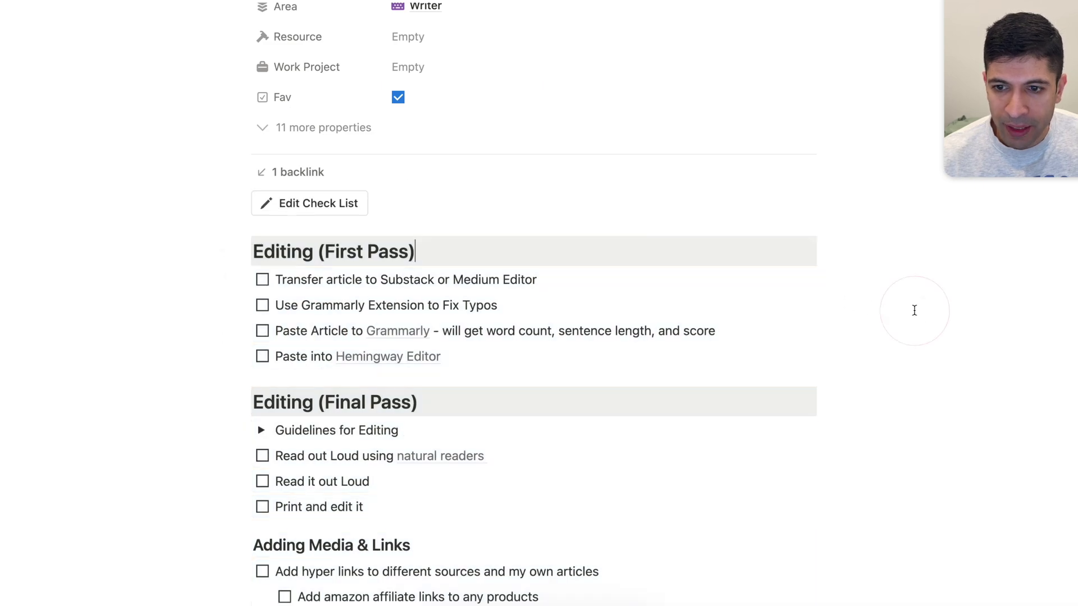
scroll(914, 308, down, 2)
scroll(270, 236, down, 2)
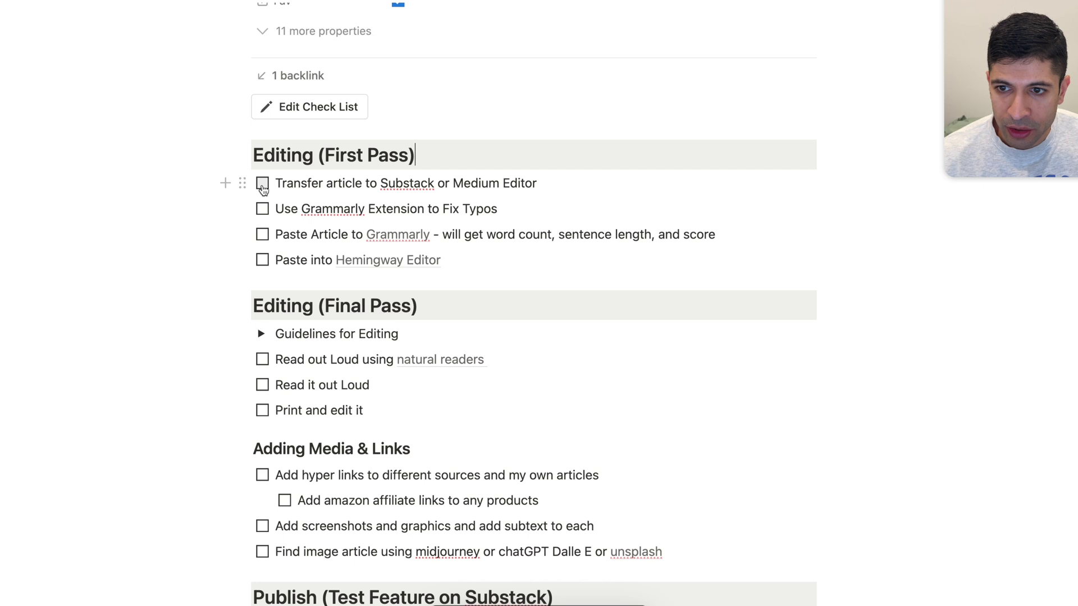
click(262, 185)
click(262, 210)
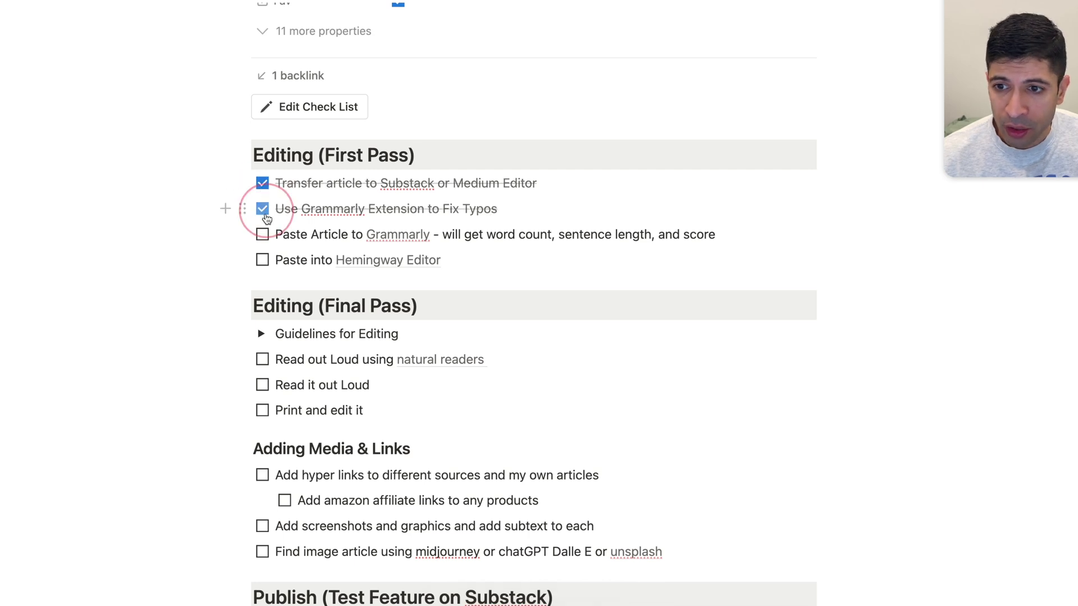
click(262, 235)
click(263, 261)
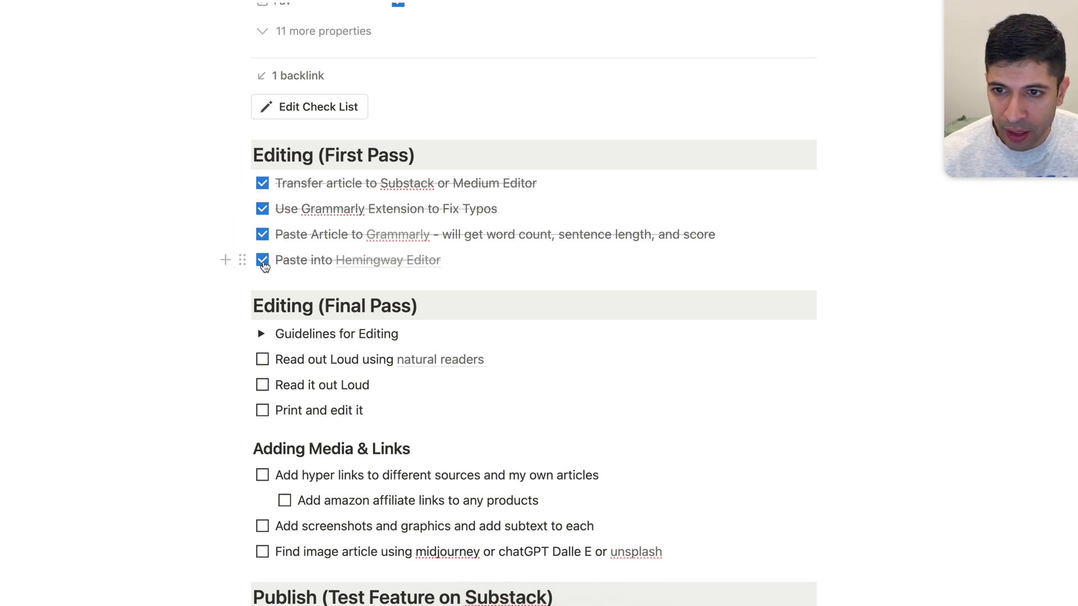
scroll(263, 266, down, 1)
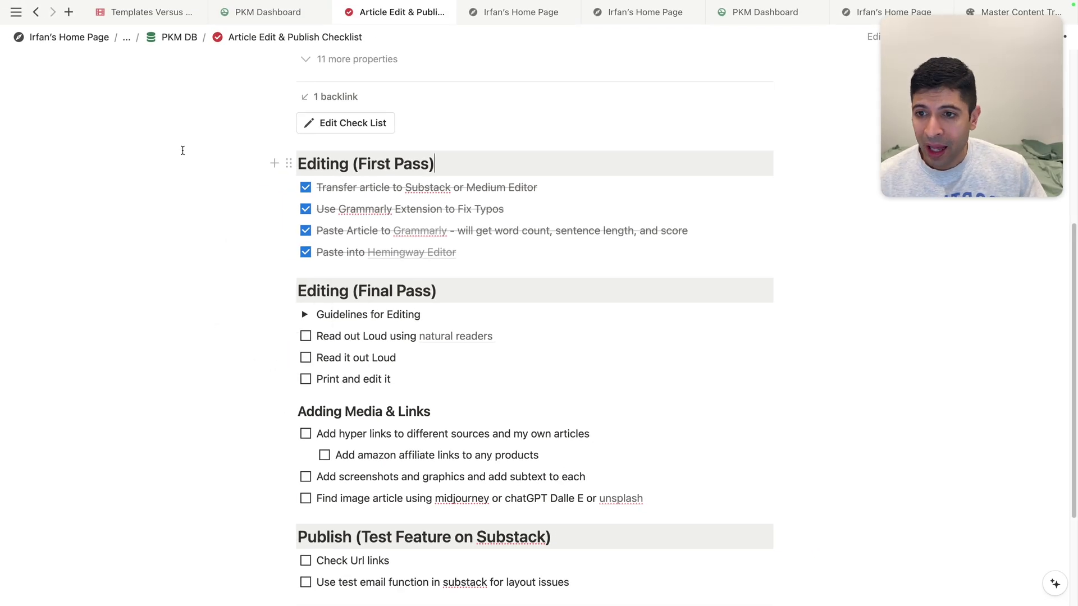
drag(179, 149, 464, 506)
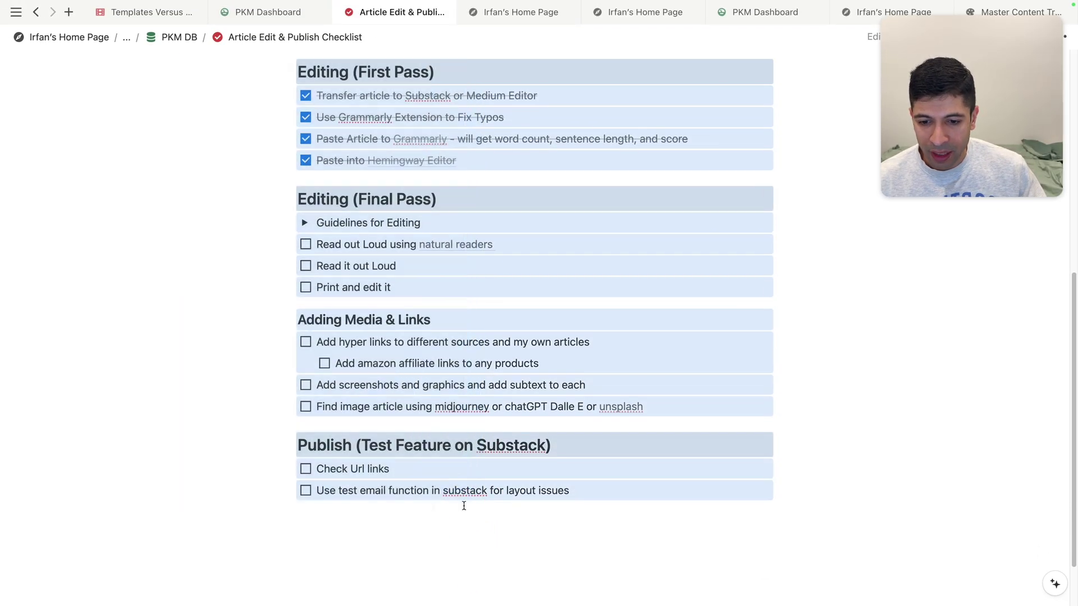
key(Delete)
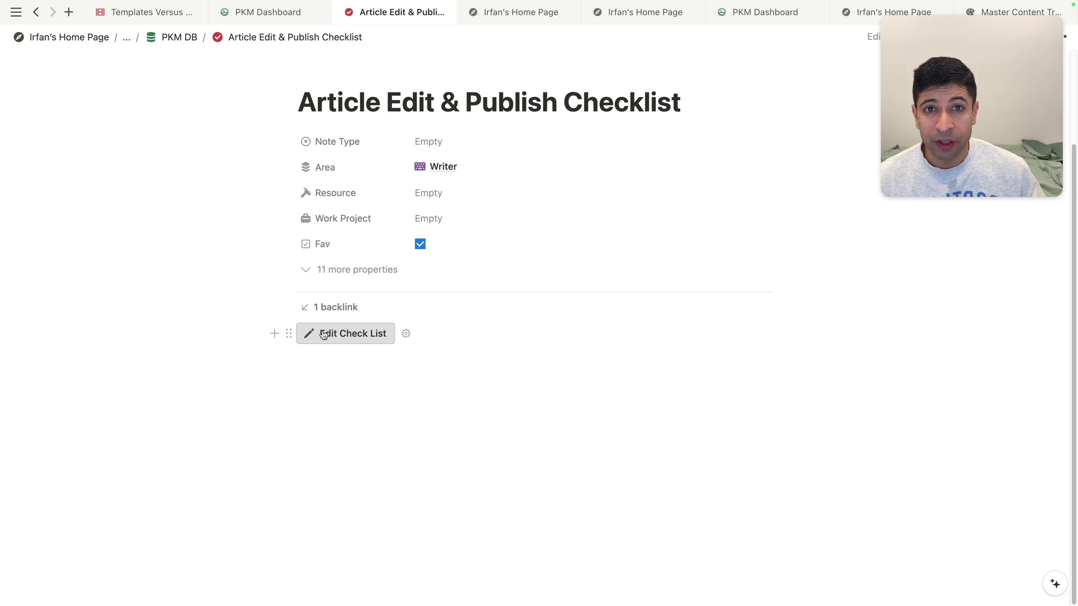
click(334, 387)
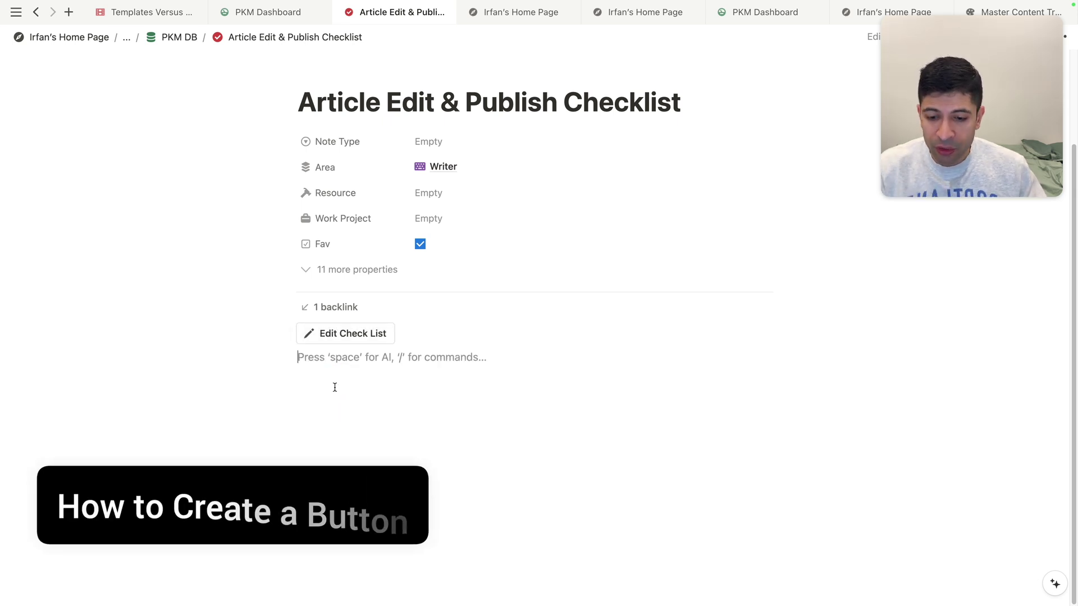
Insert a button block via /button, give it a briefcase icon and name it 'Work Note'.
text(/butt)
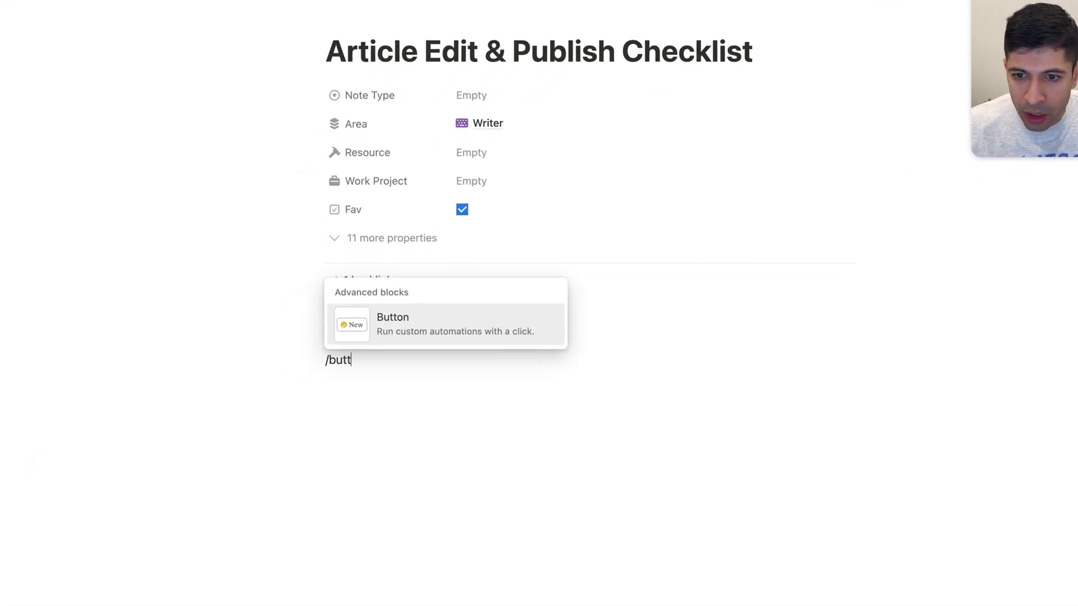
key(Return)
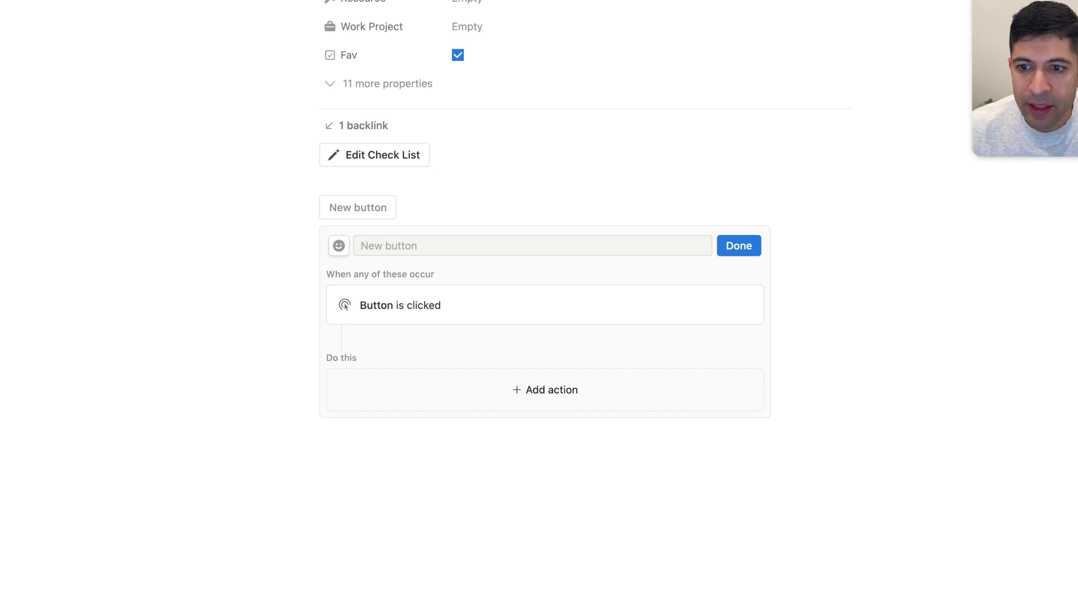
click(338, 245)
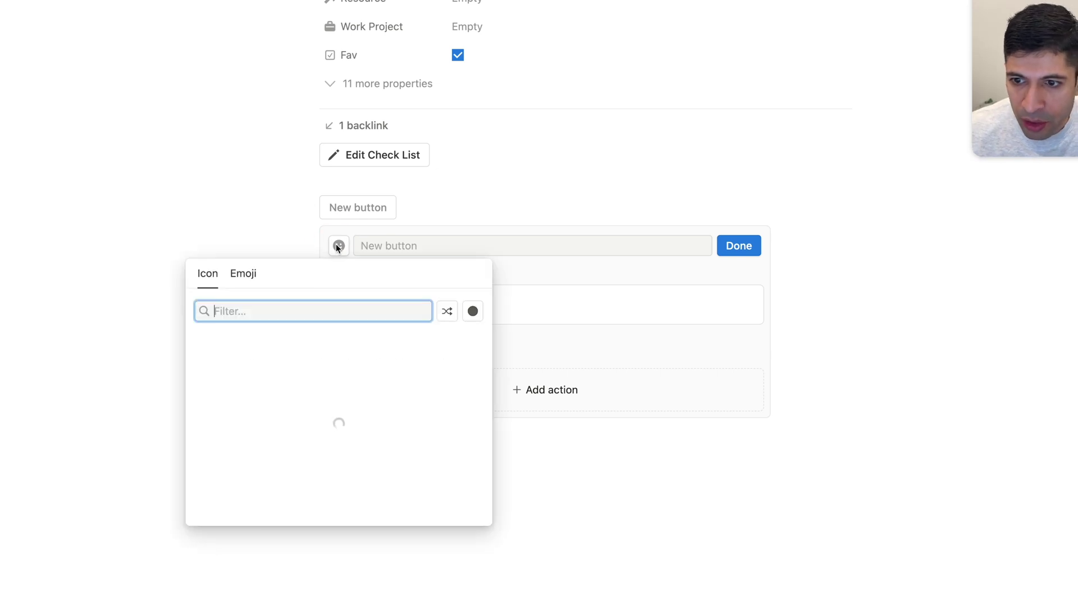
click(205, 366)
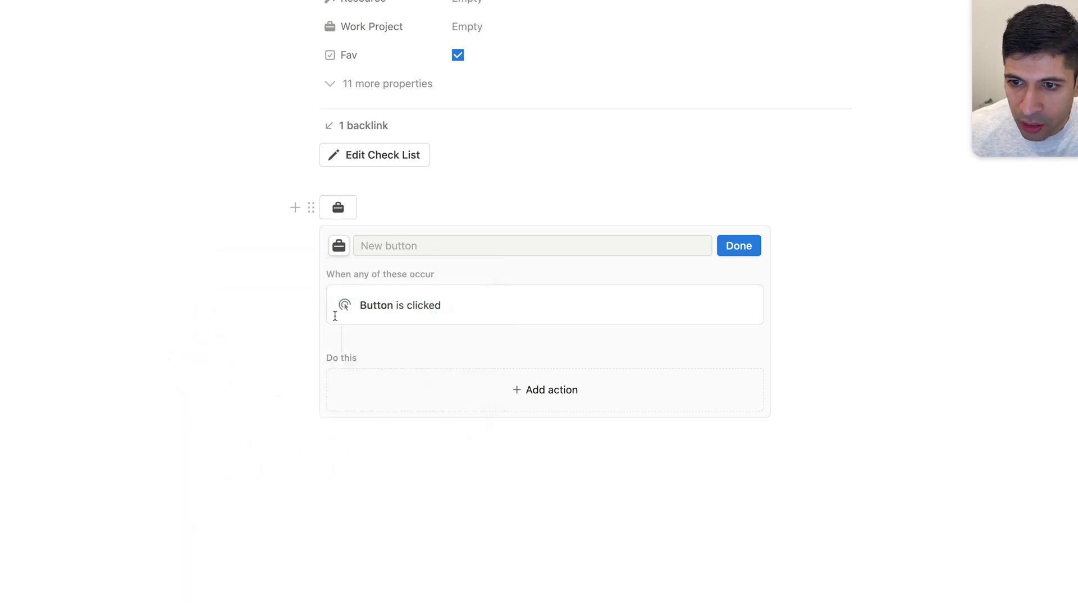
click(388, 242)
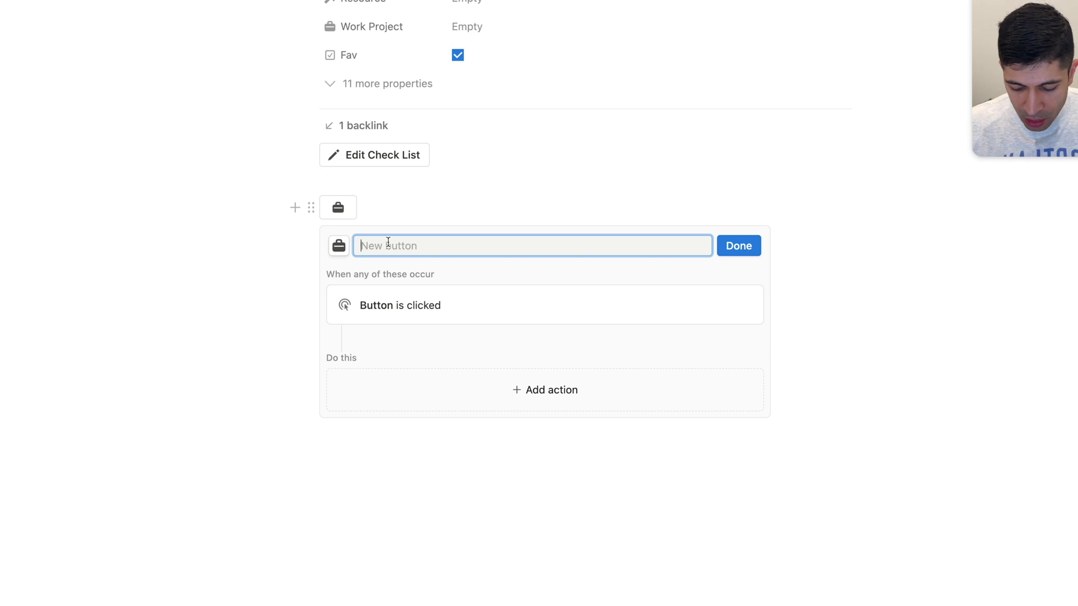
text(Work Note)
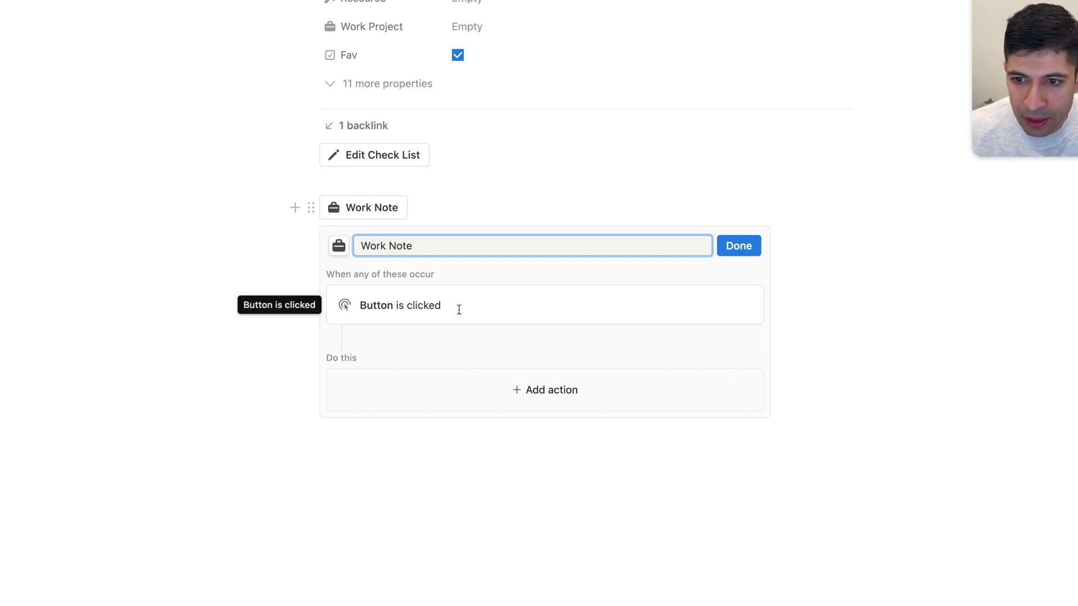
Make Work Note insert a 'Section 1' heading followed by a to-do 'item 1'.
click(545, 394)
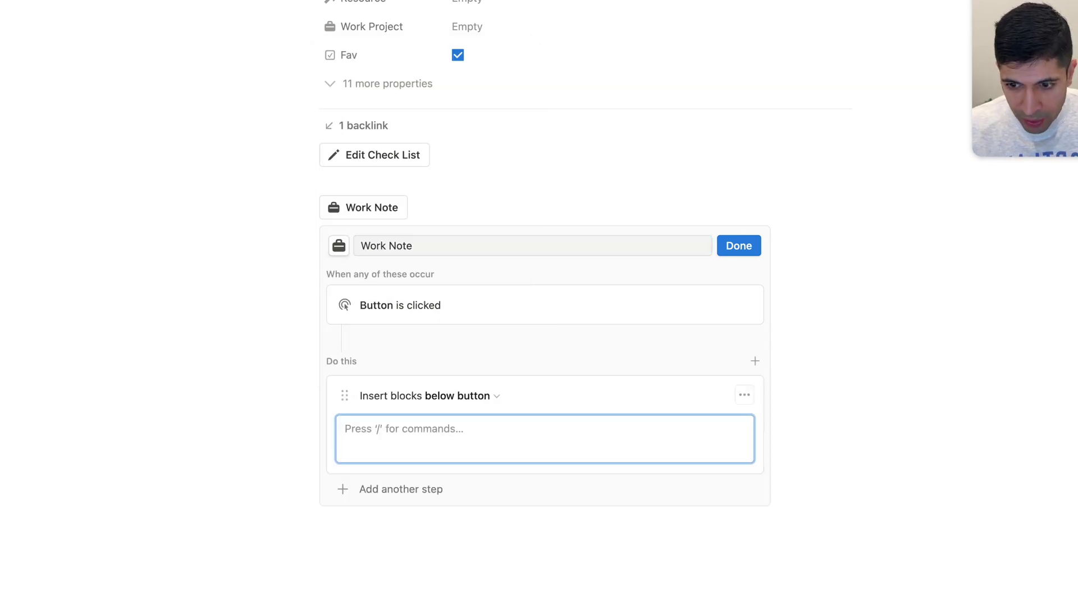
text(/h2)
key(Return)
text(Sec)
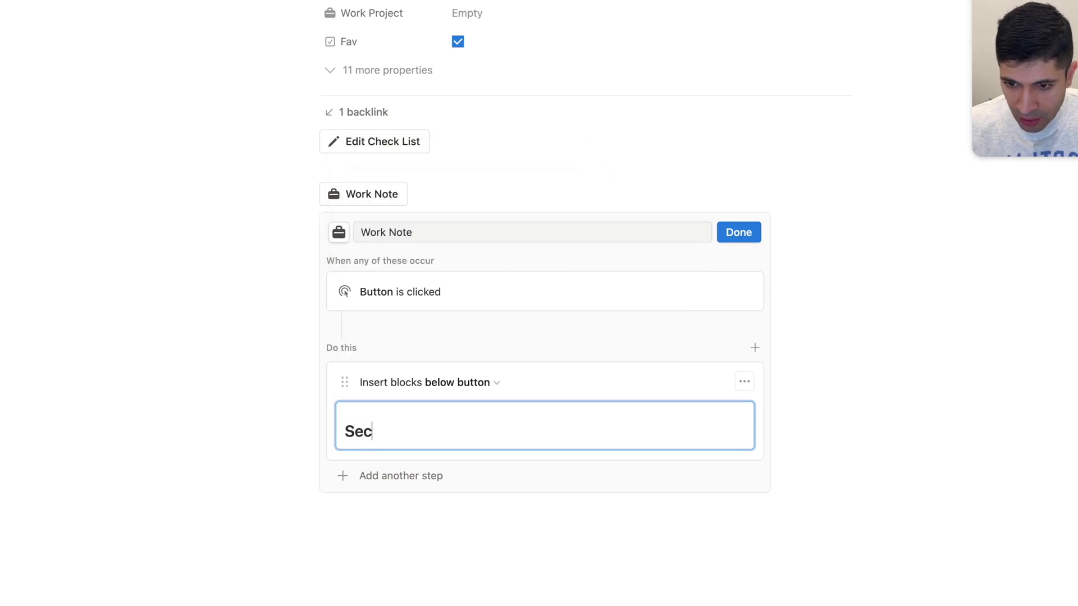
text(tion 1)
key(Return)
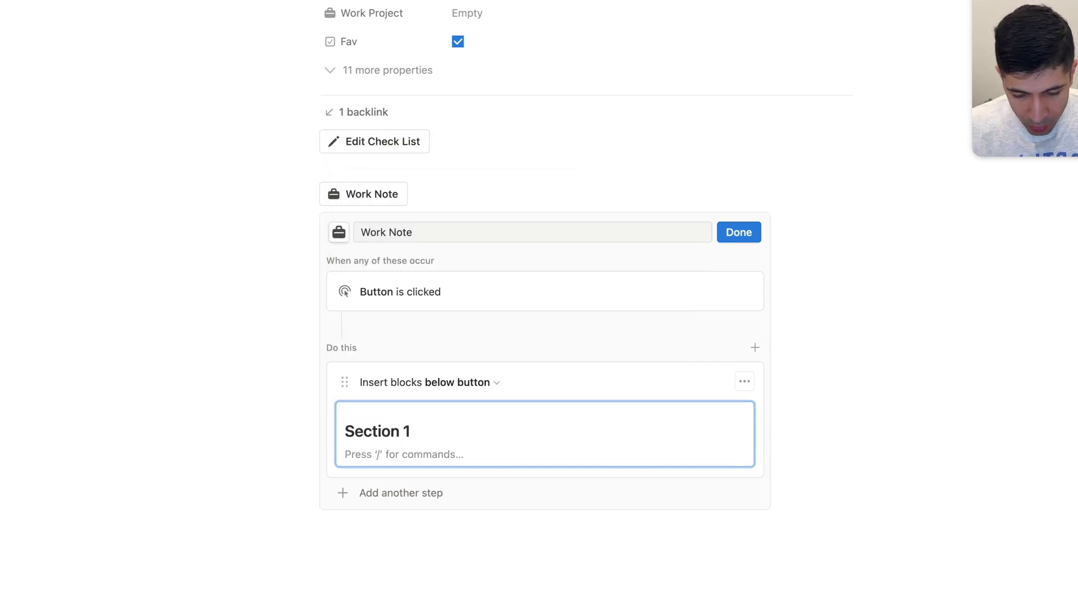
text([] )
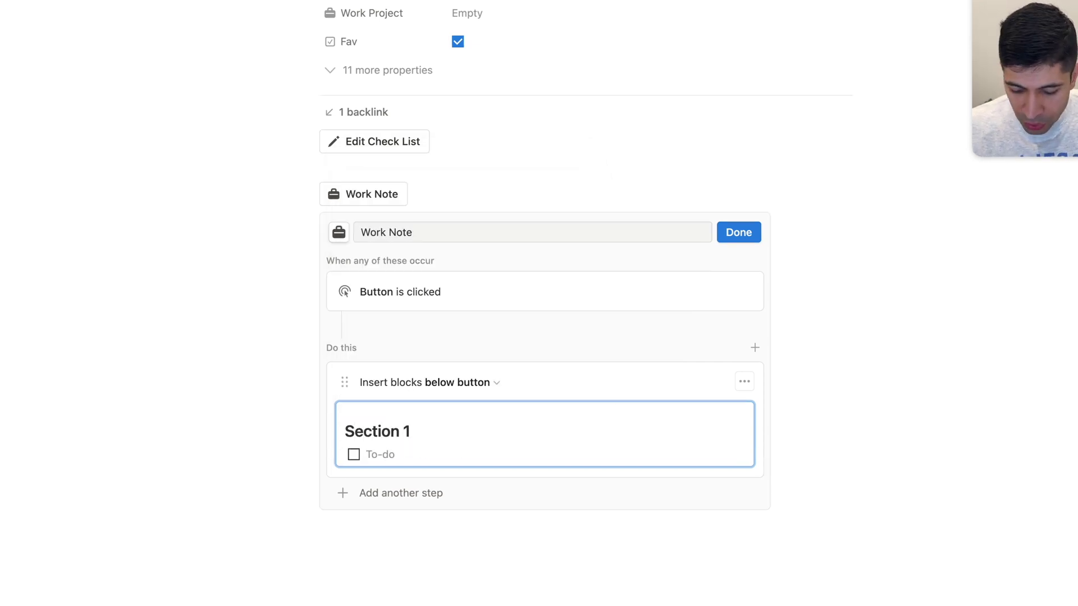
text(items)
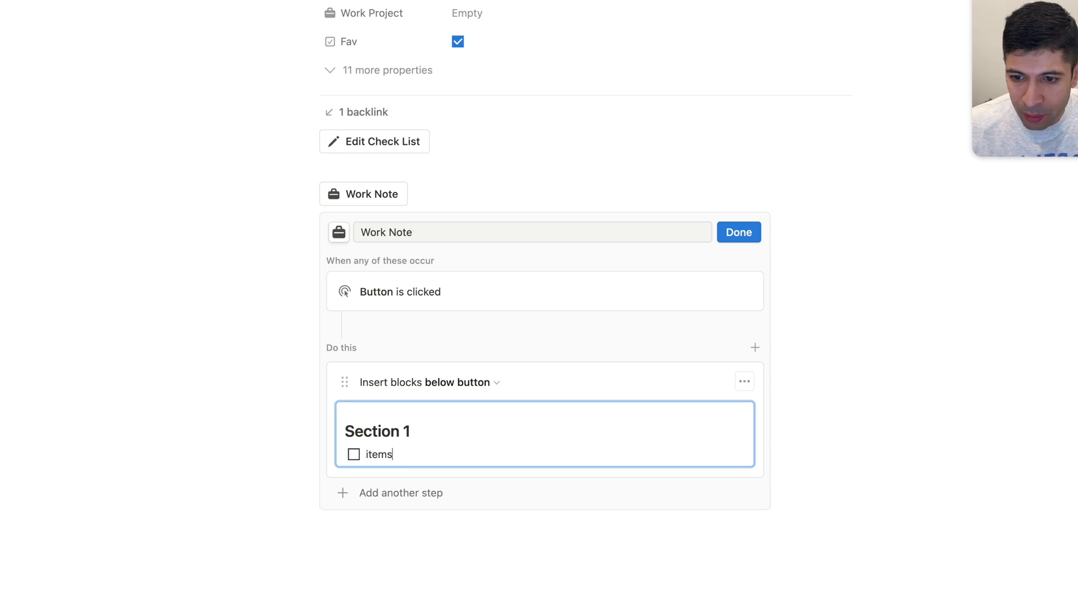
key(BackSpace)
text(1)
key(Return)
Add 'item 2' as a second to-do in the Work Note button's inserted blocks.
text(item 2)
click(755, 348)
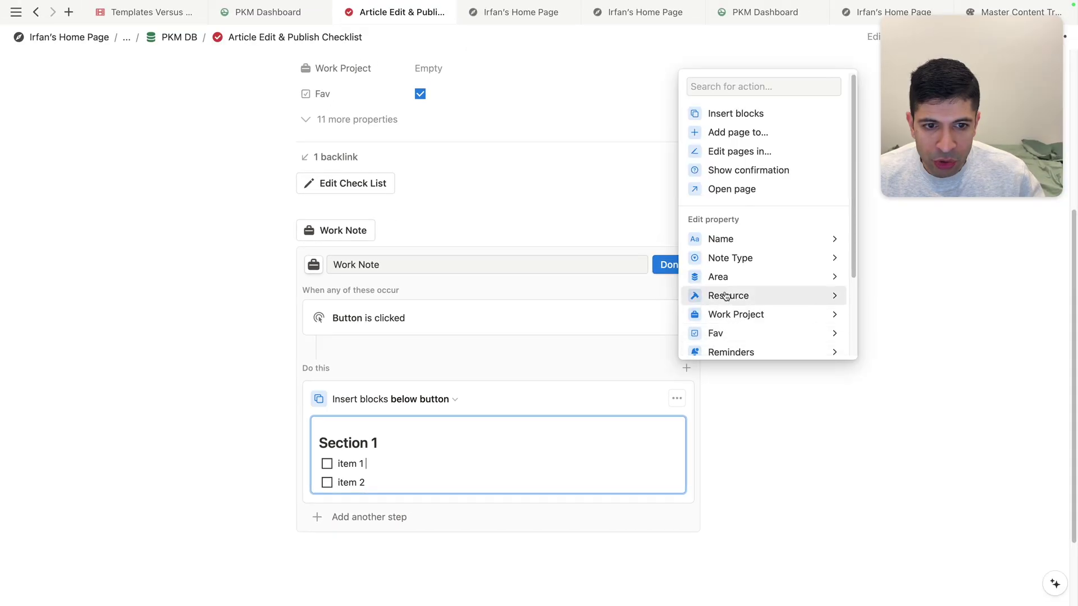
click(623, 225)
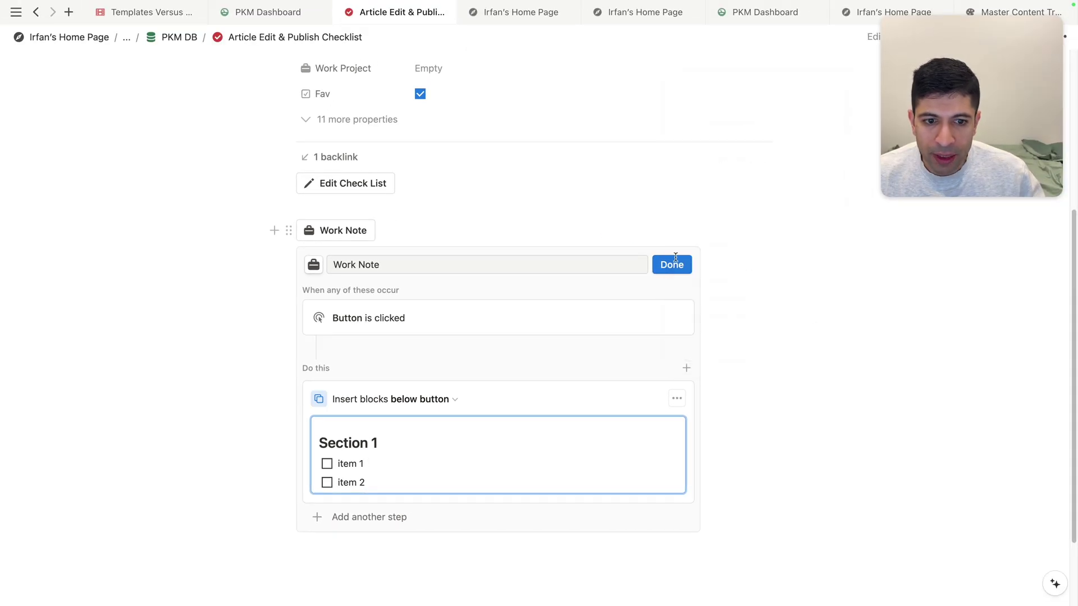
scroll(393, 225, up, 4)
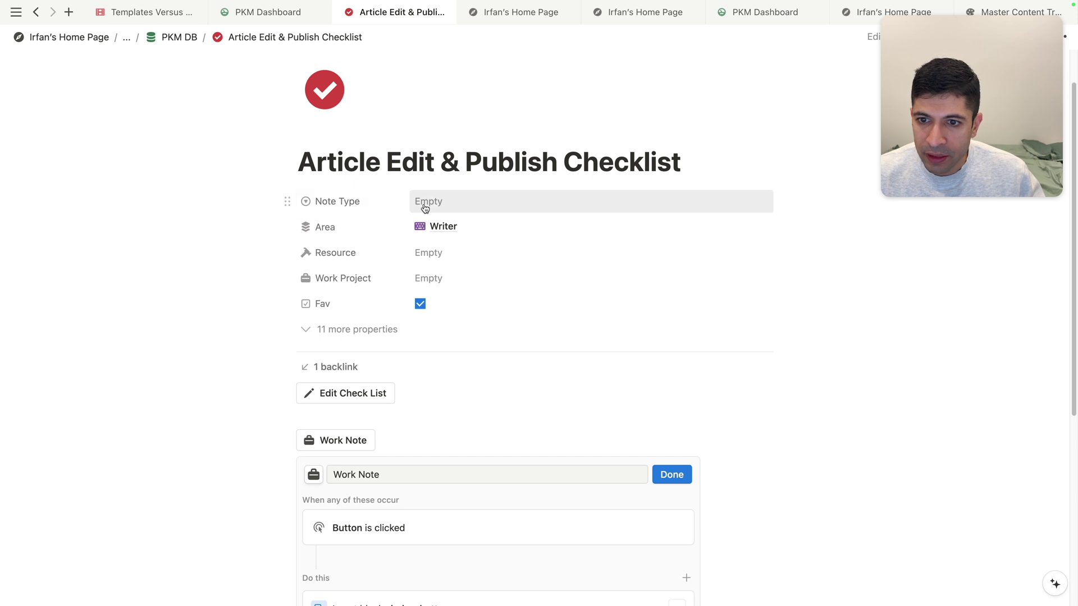
scroll(473, 298, down, 3)
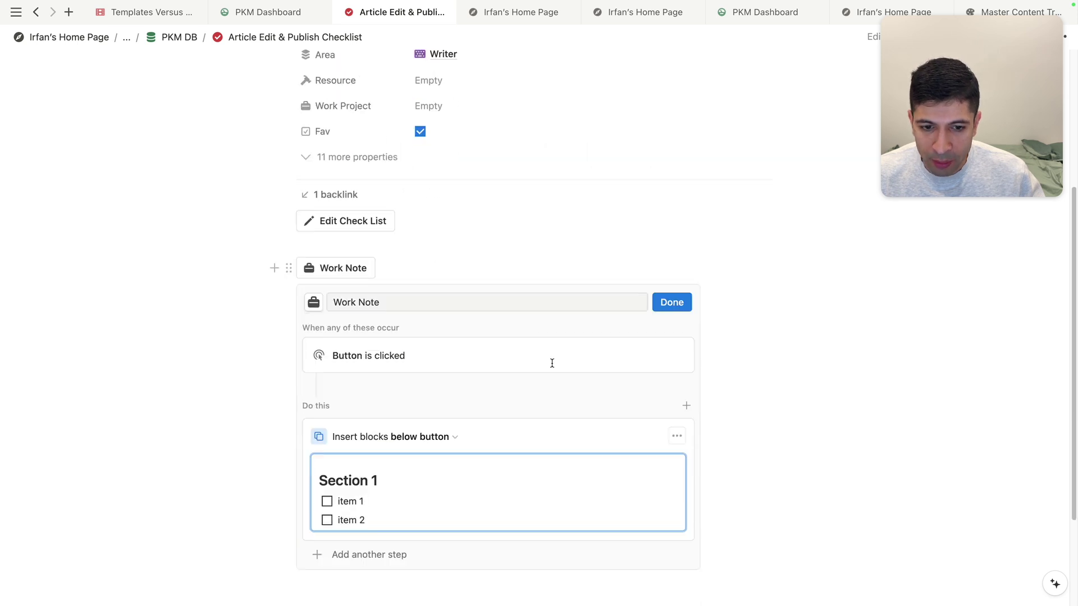
Add an Edit property action setting Note Type to Note, then finish editing the button.
click(686, 405)
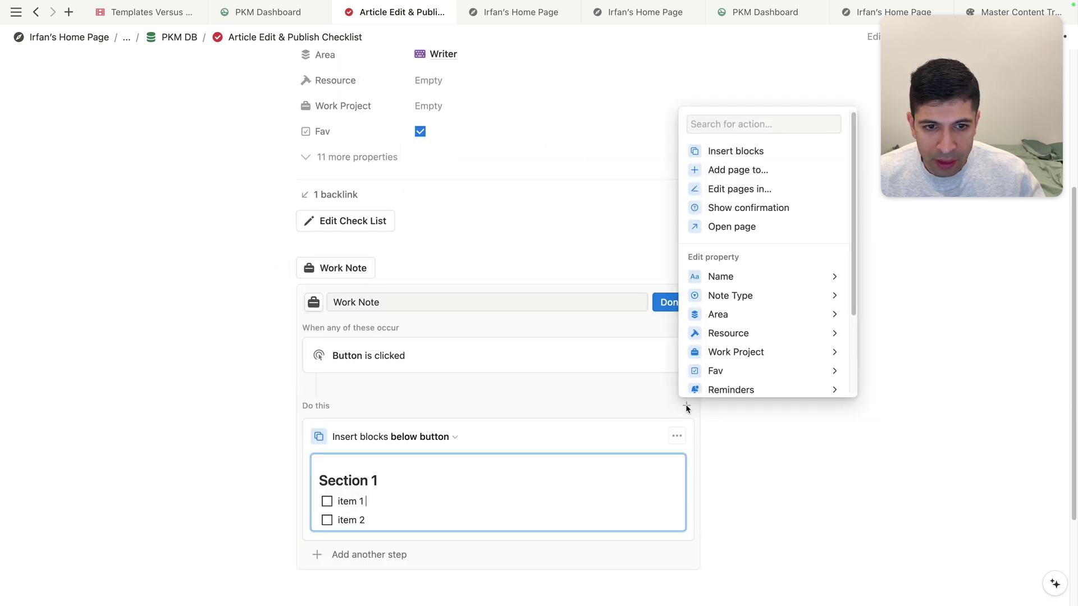
click(731, 296)
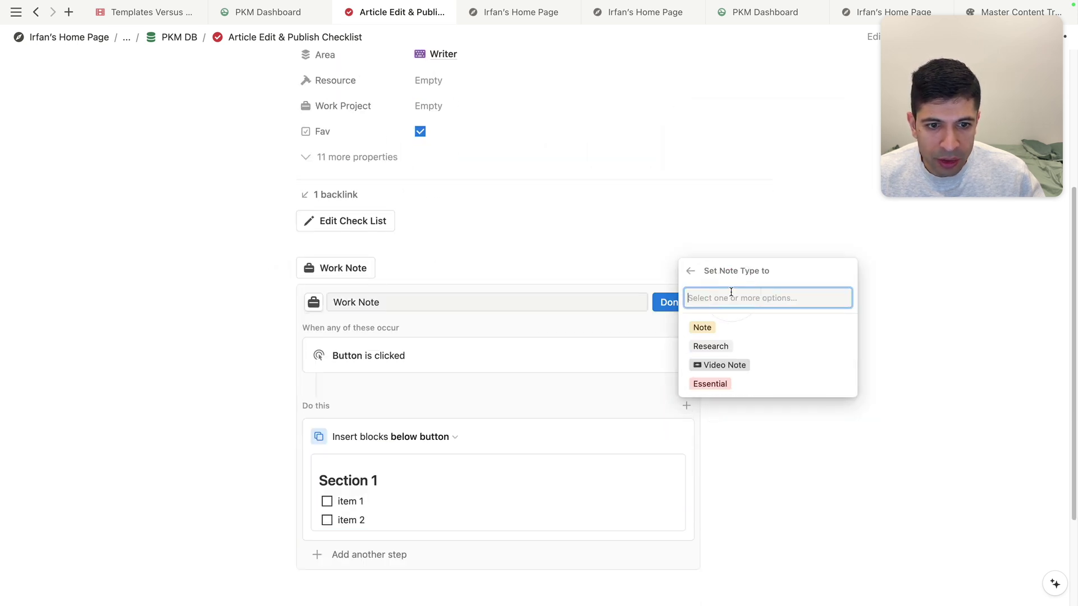
click(717, 330)
key(Escape)
scroll(728, 407, down, 3)
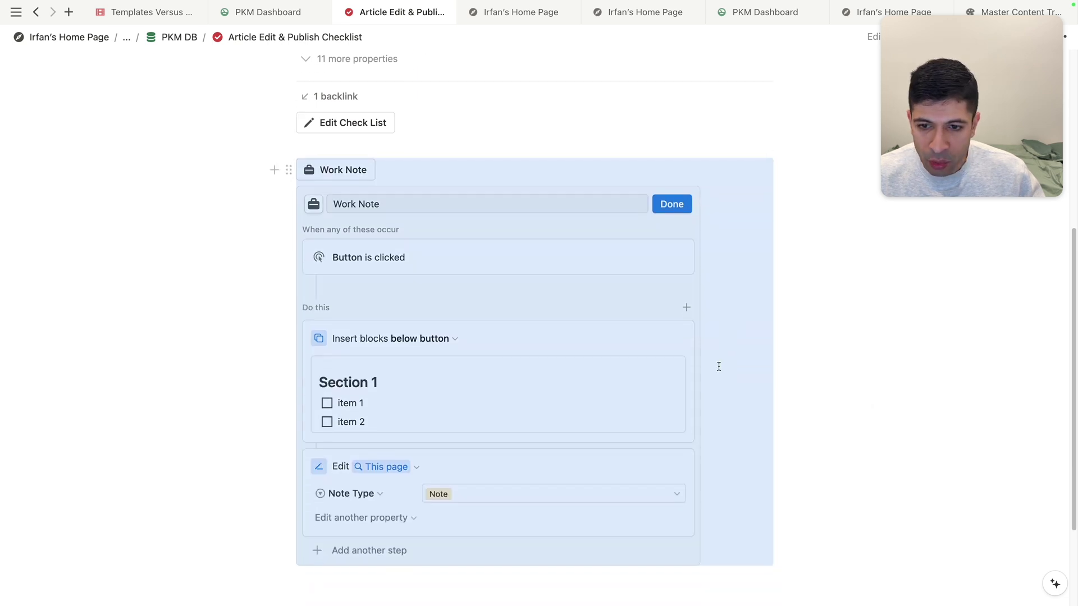
click(840, 303)
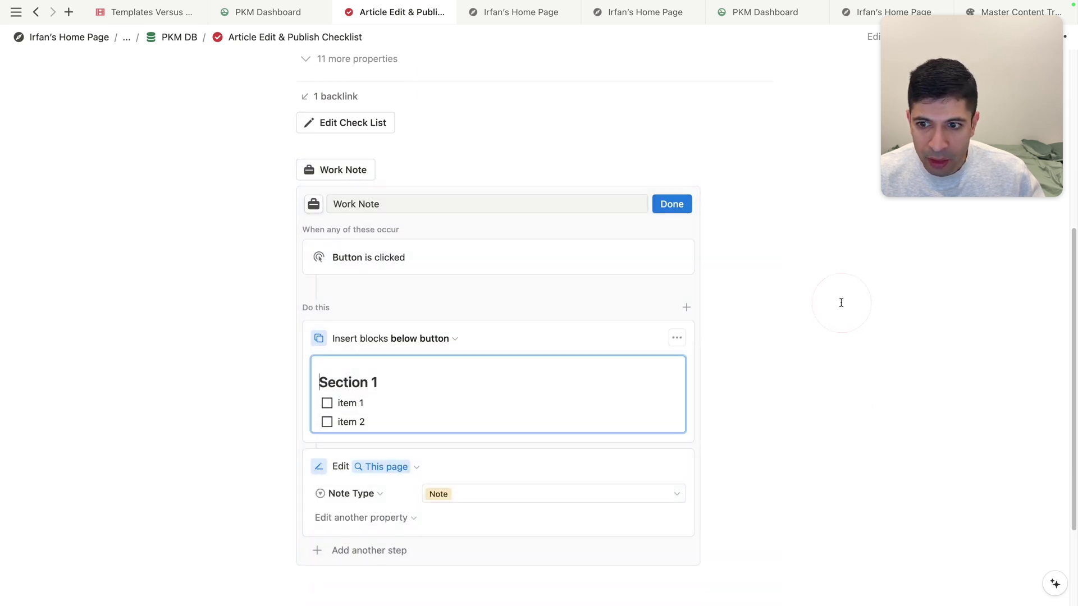
click(670, 206)
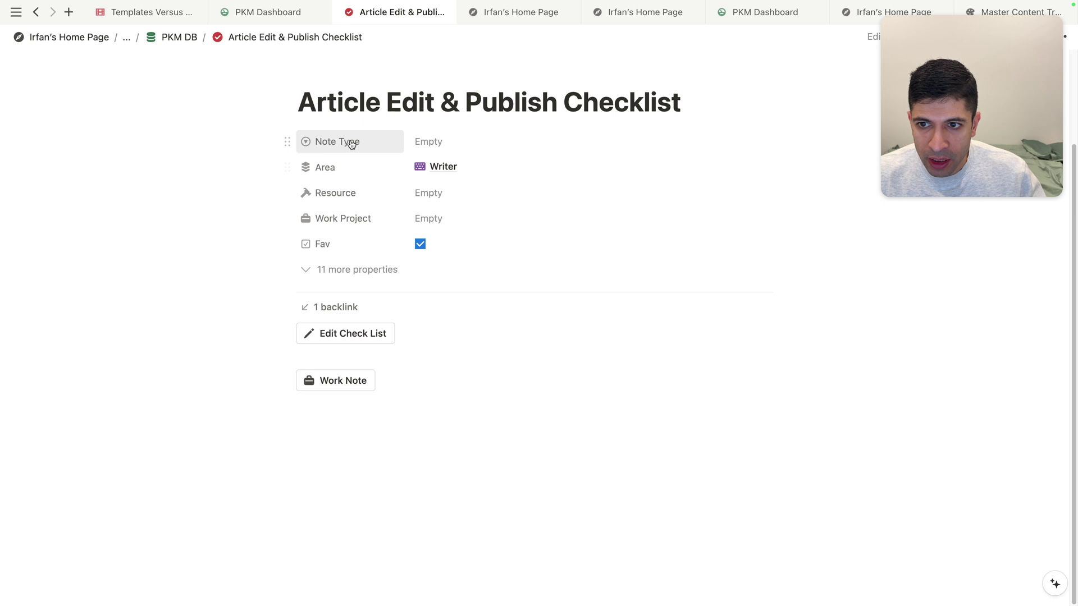
Run Work Note to insert Section 1 with two to-dos, then select the inserted blocks.
click(336, 381)
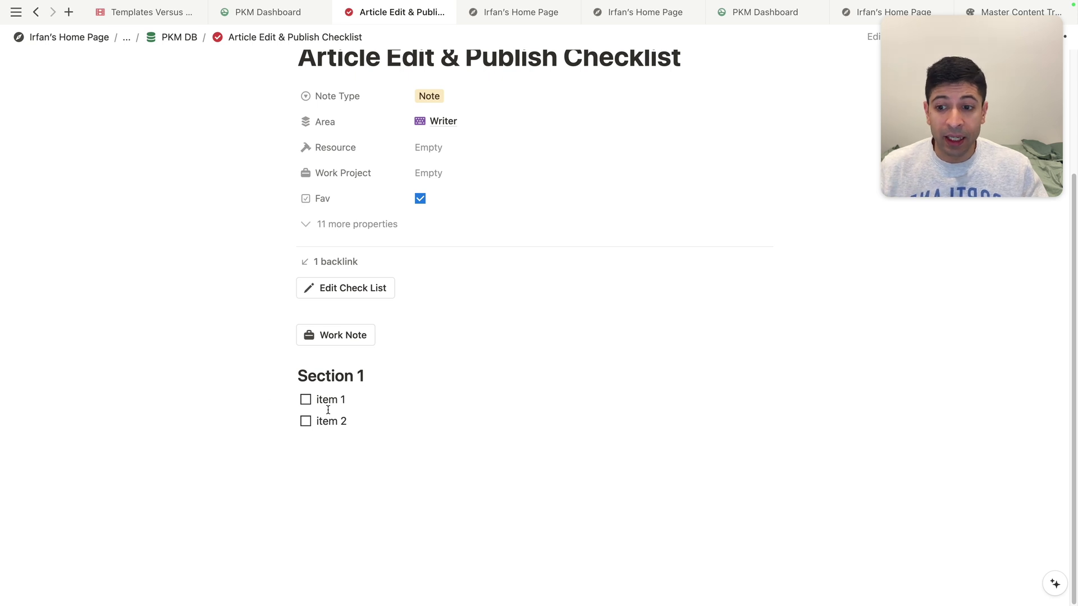
drag(214, 362, 360, 434)
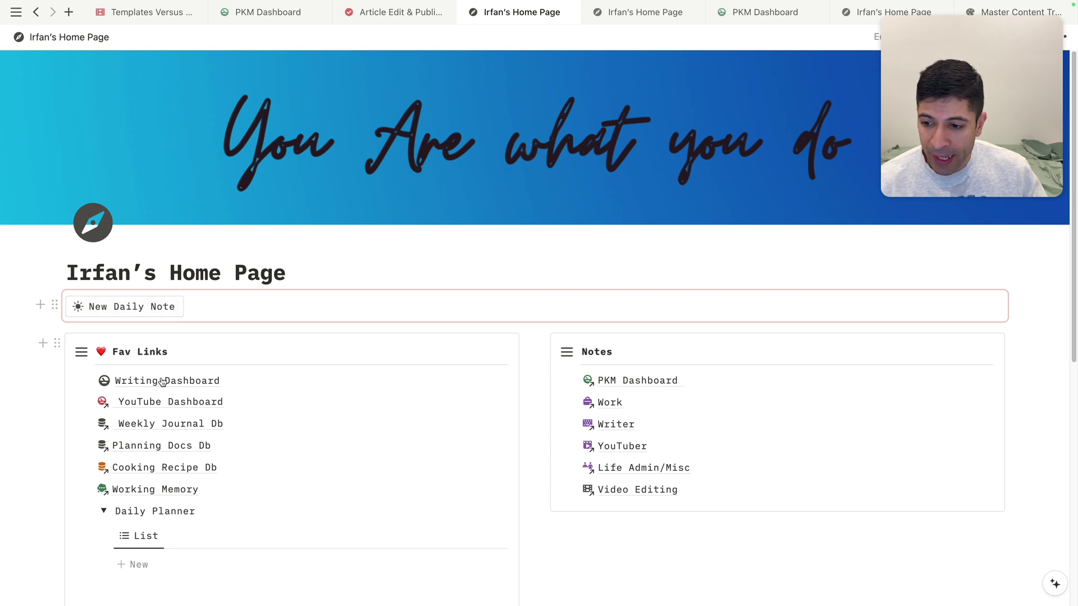
Open the New Daily Note button's settings, showing it adds a Daily Note 2023 page full-page.
scroll(159, 513, down, 1)
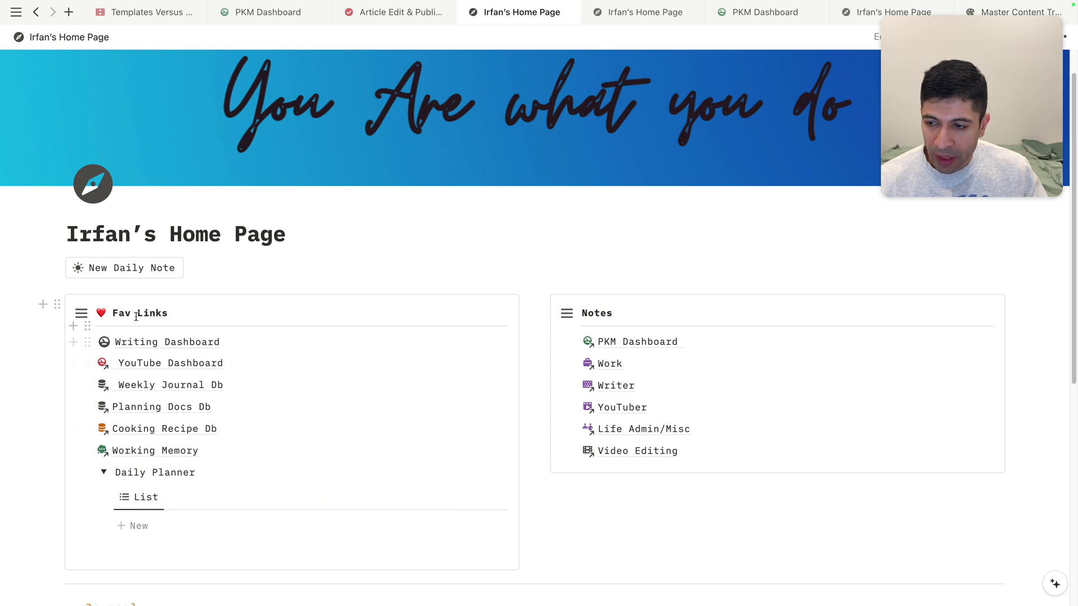
scroll(137, 321, up, 1)
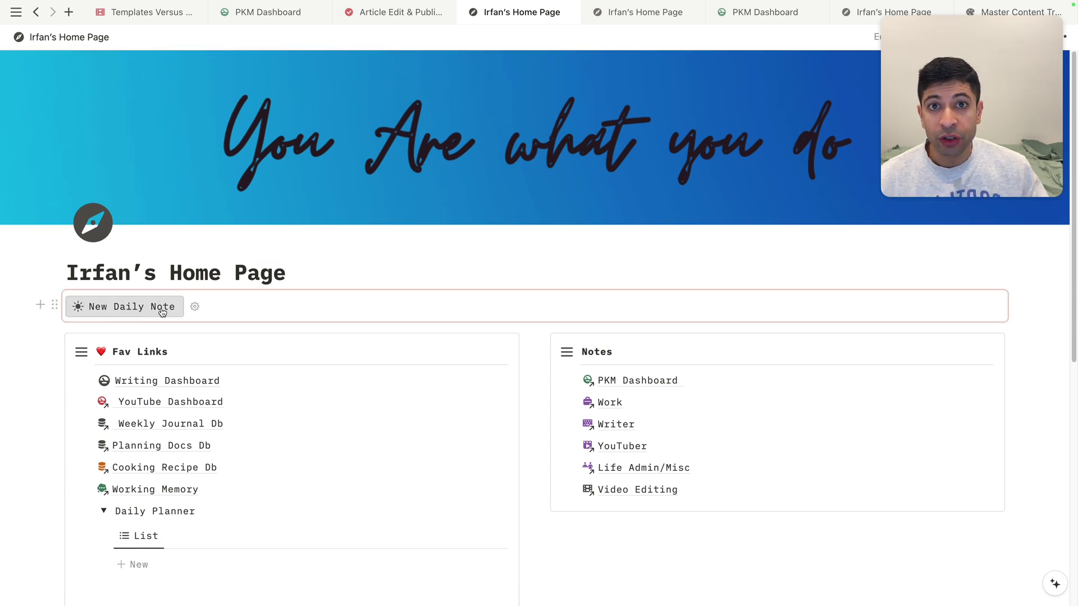
scroll(237, 278, down, 2)
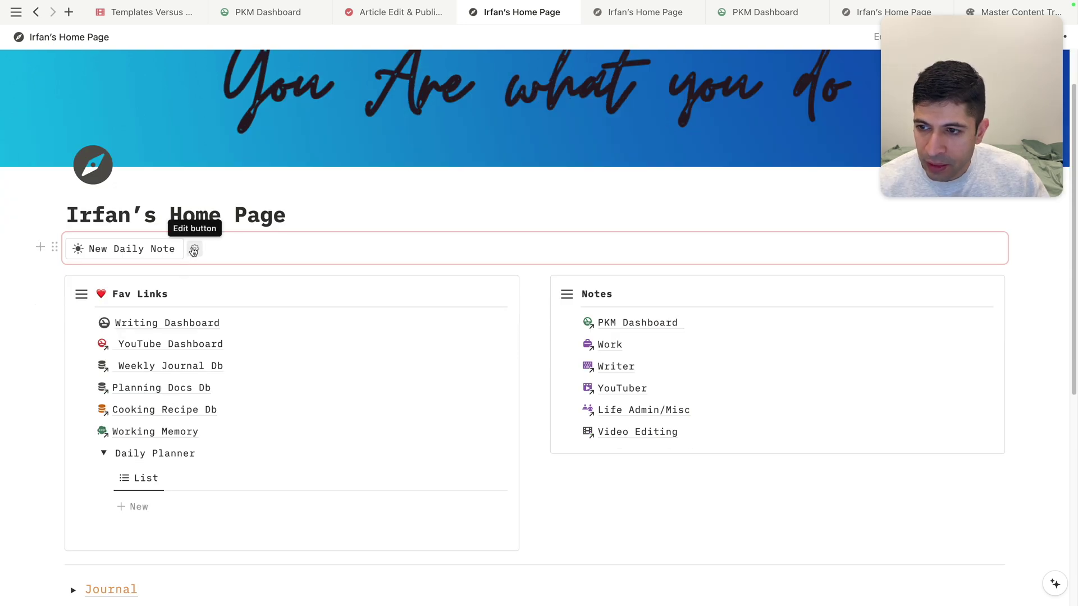
click(193, 251)
scroll(181, 361, down, 1)
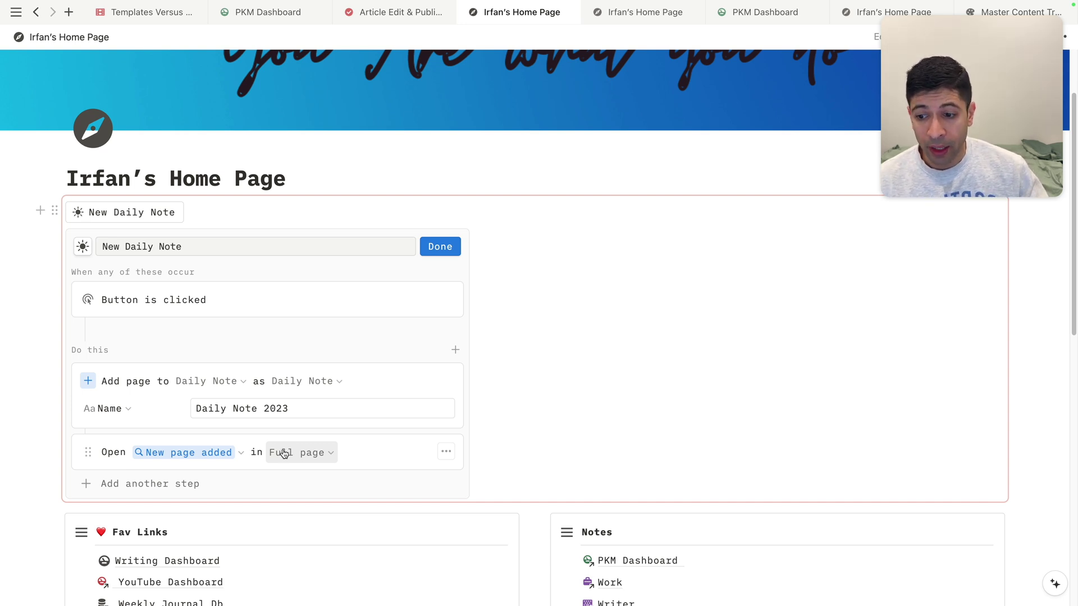
scroll(393, 281, down, 1)
click(435, 206)
Create a new Daily Note page with the New Daily Note button.
scroll(418, 213, up, 2)
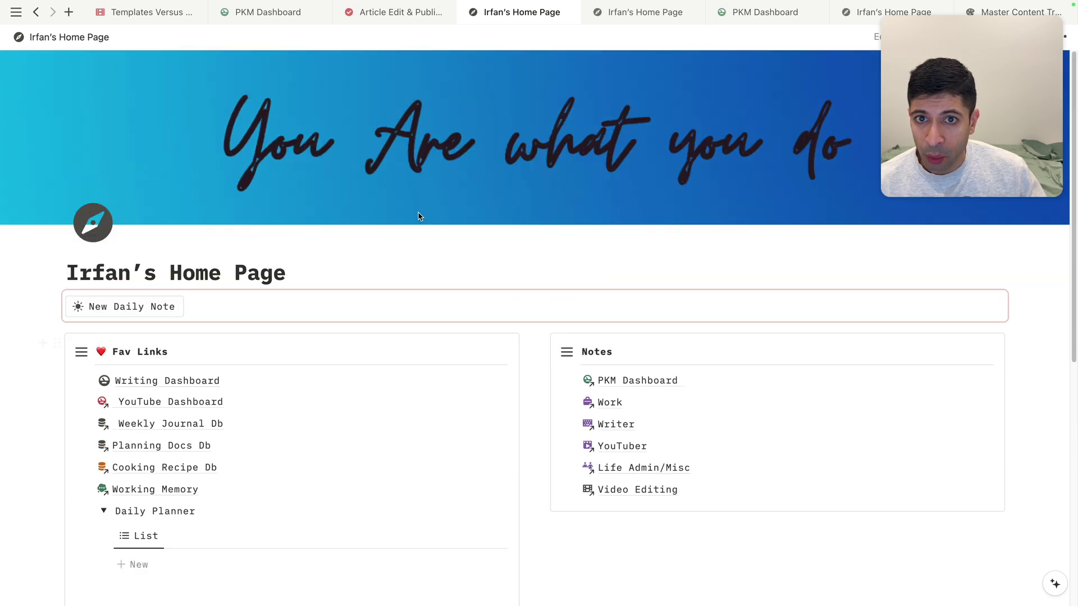
scroll(171, 410, down, 1)
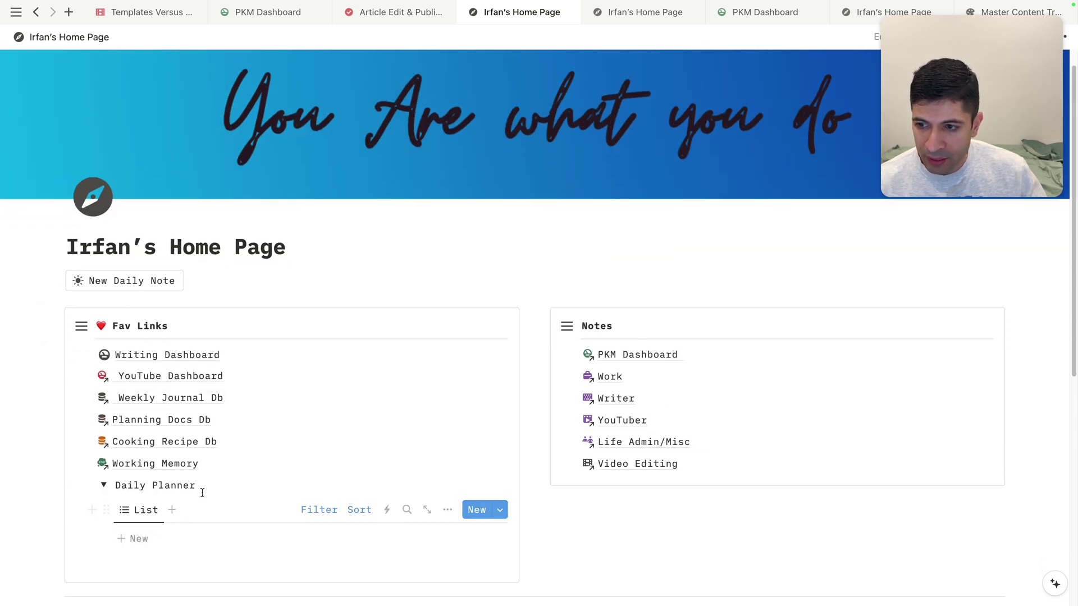
scroll(200, 494, up, 1)
click(129, 315)
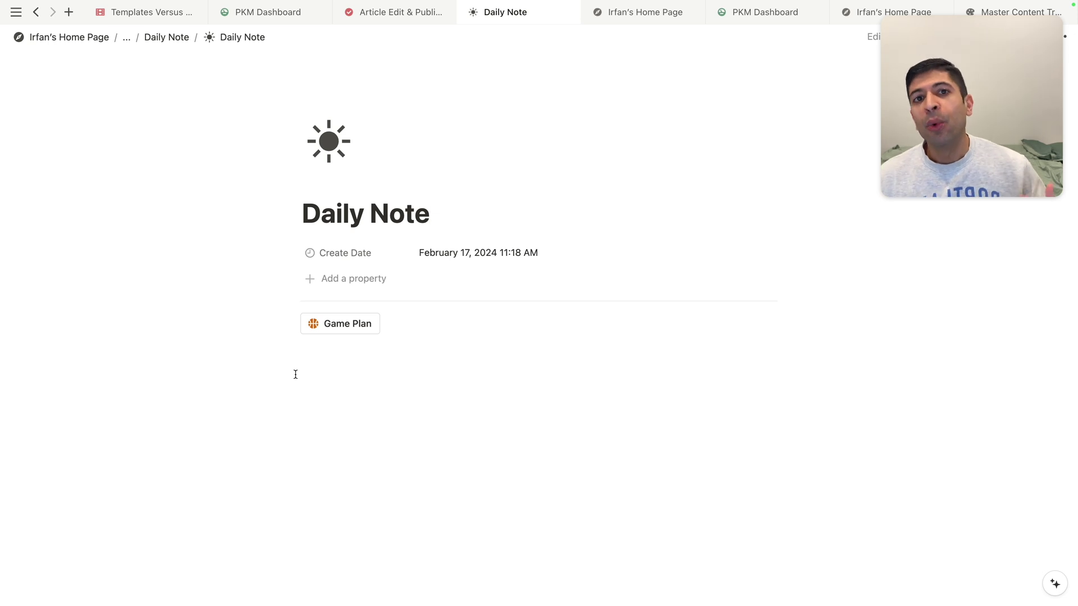
click(345, 366)
drag(429, 218, 293, 221)
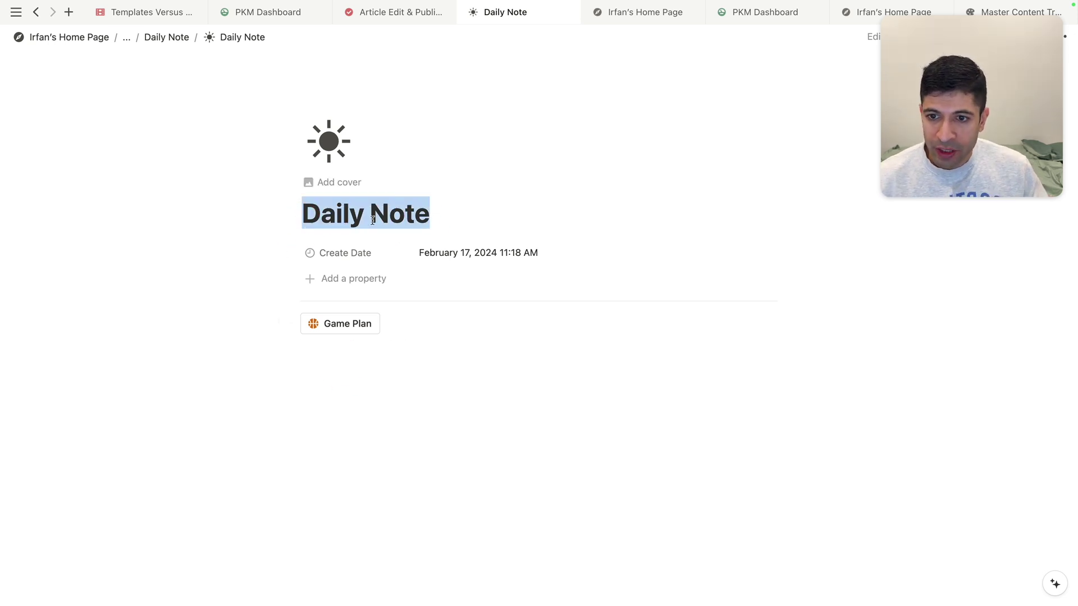
click(454, 211)
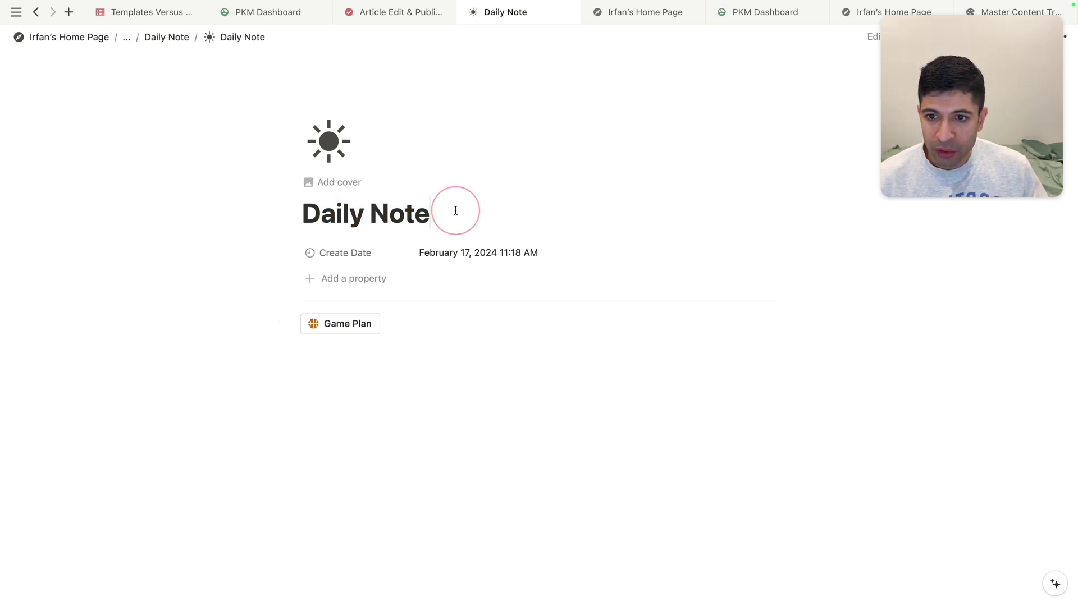
Run the Game Plan button to insert its prioritising questions, to-dos and Task Anxiety Exercise button.
click(326, 327)
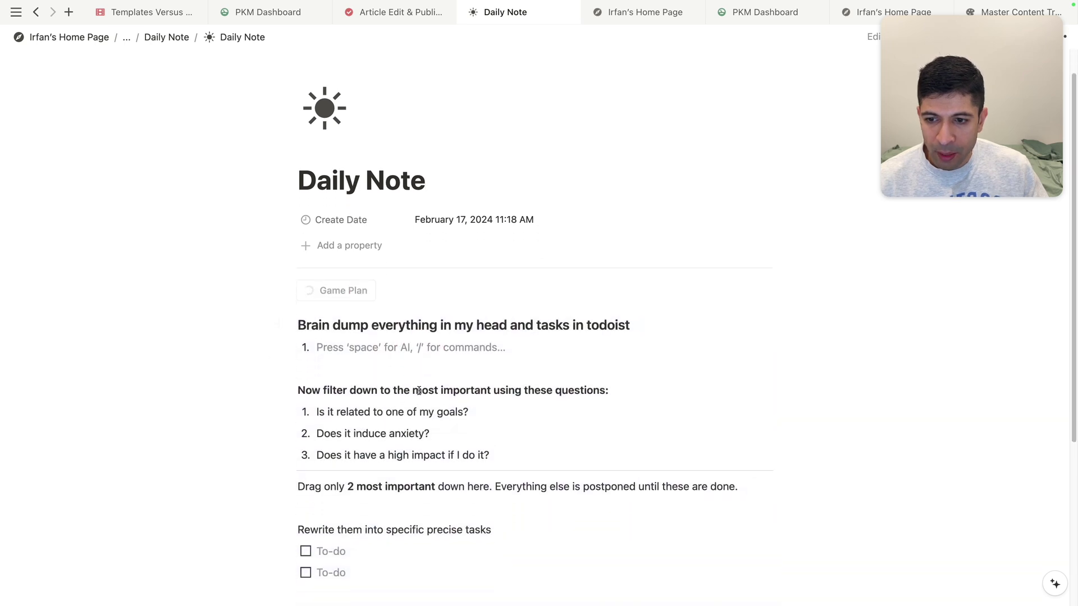
scroll(430, 343, down, 1)
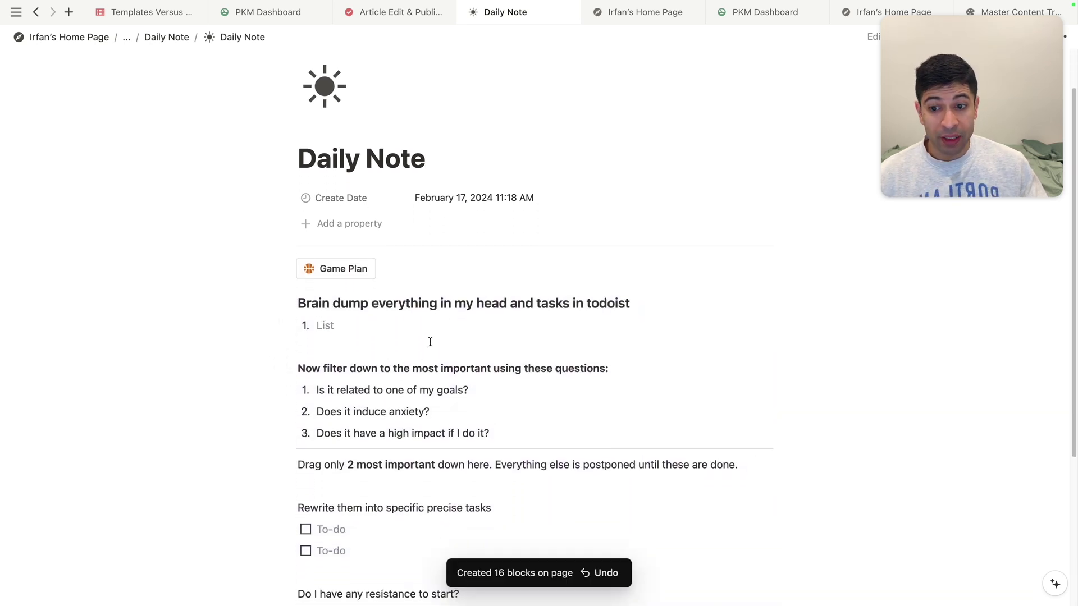
scroll(430, 342, down, 1)
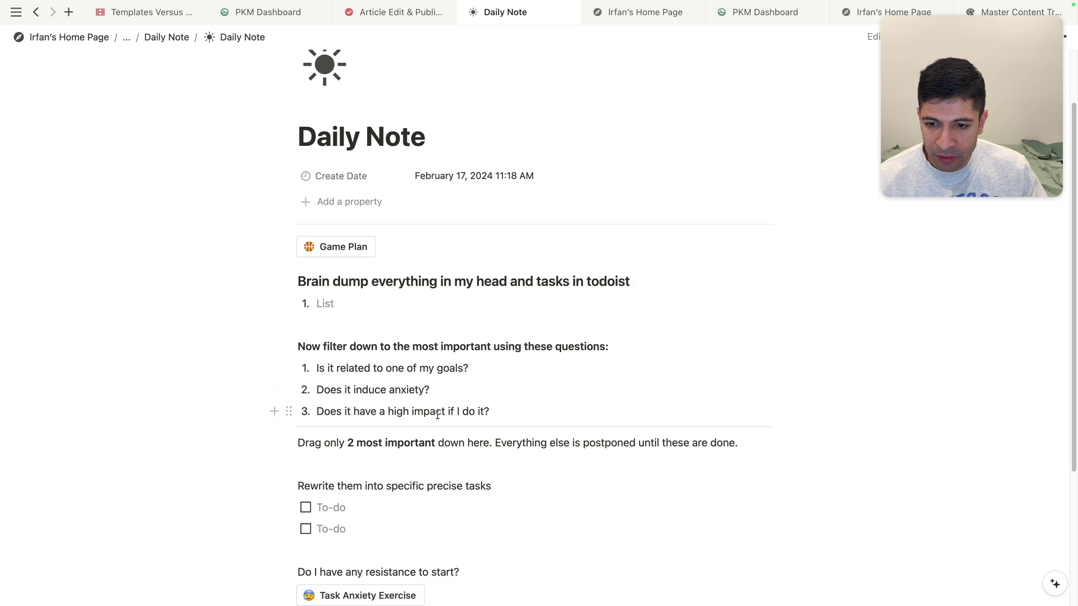
scroll(359, 393, down, 2)
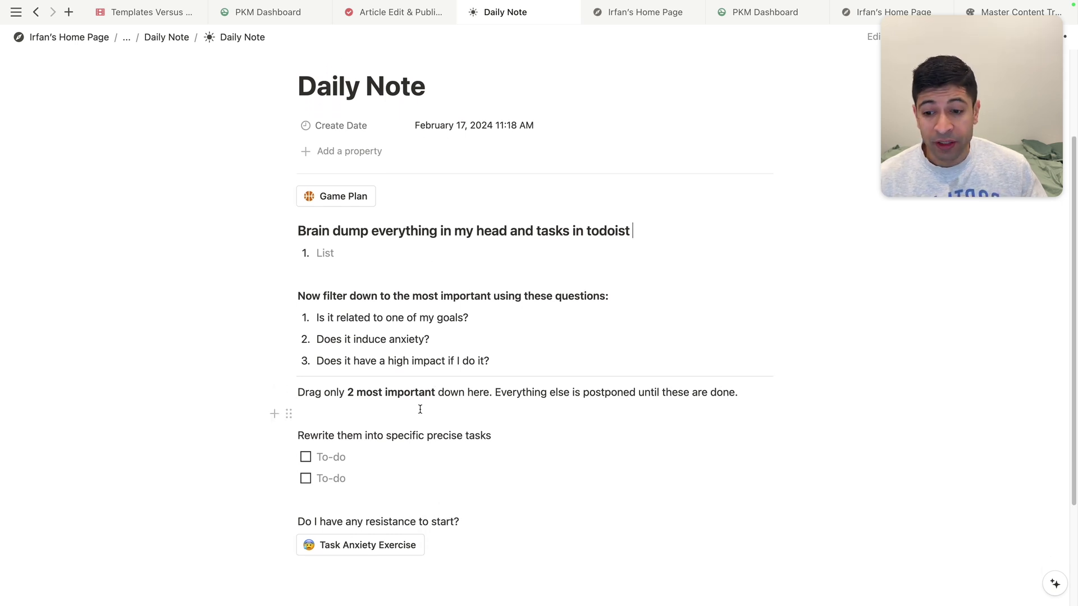
scroll(420, 409, down, 1)
click(361, 438)
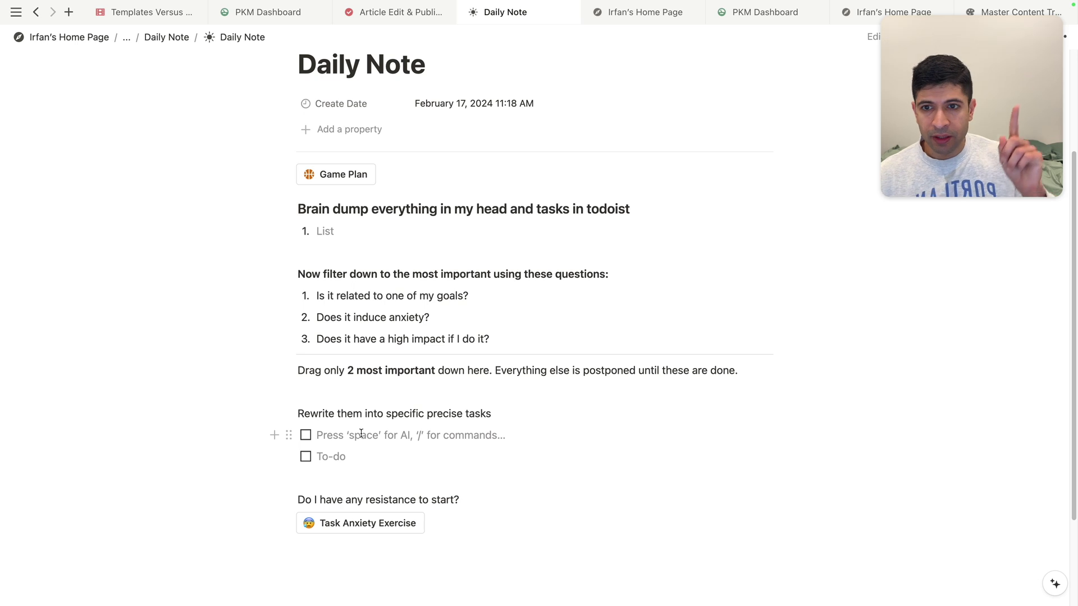
scroll(361, 433, down, 1)
scroll(361, 434, down, 1)
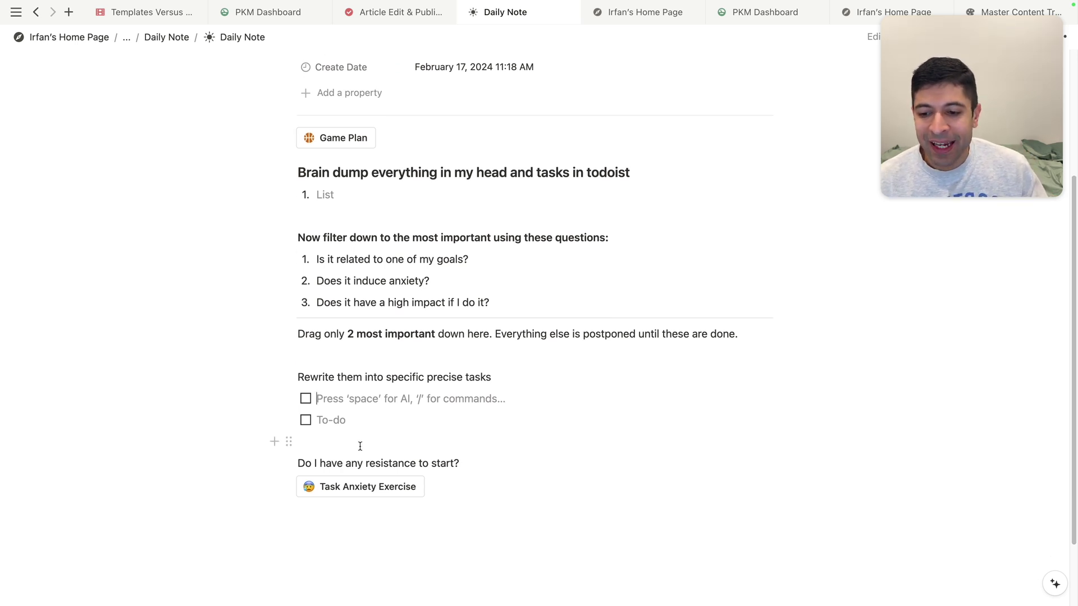
click(348, 489)
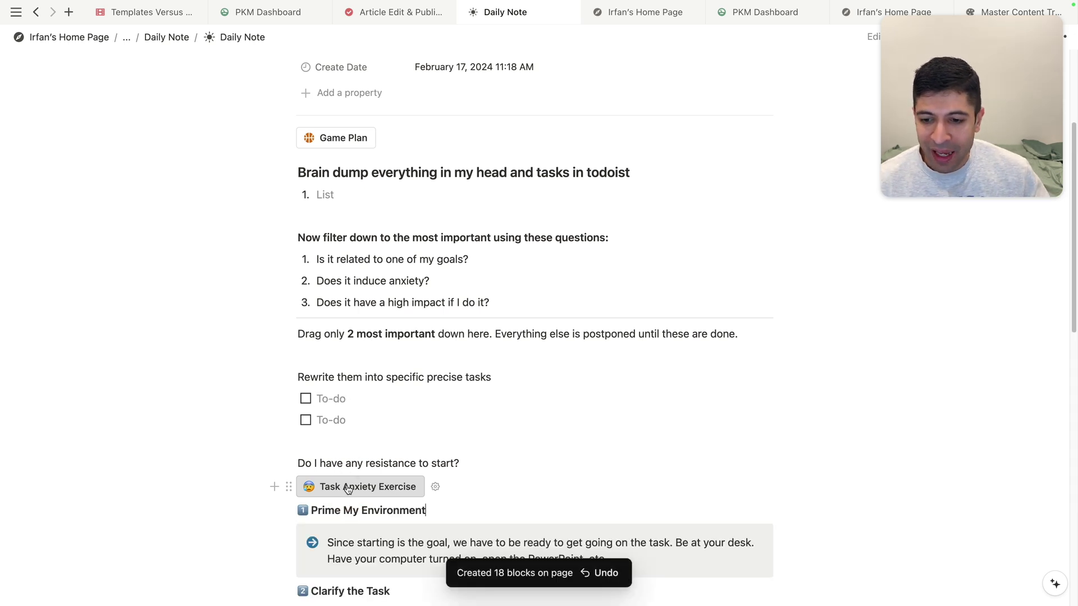
scroll(346, 482, down, 8)
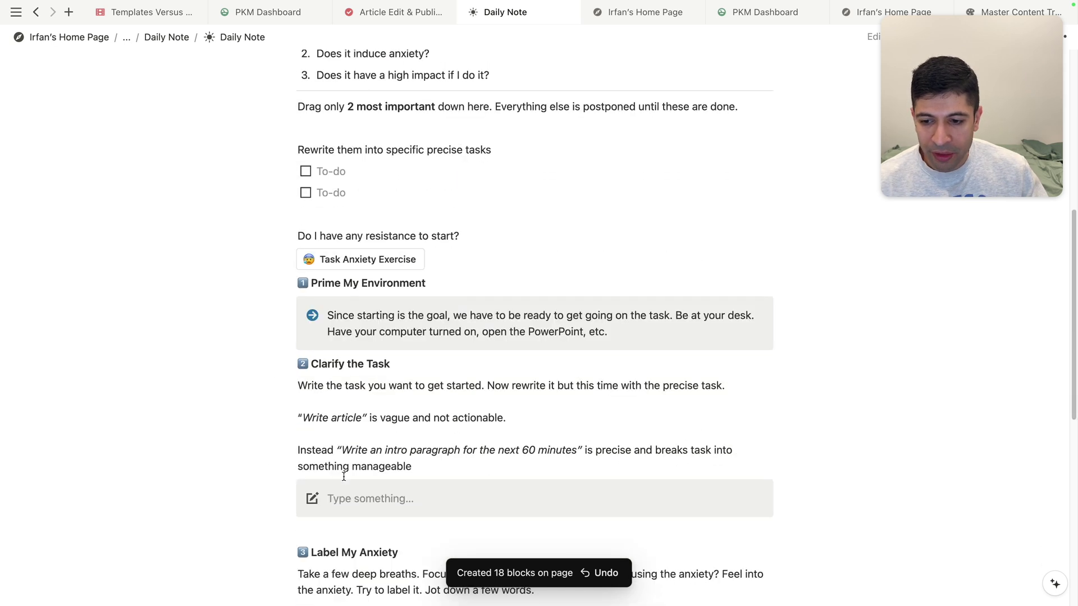
scroll(345, 476, down, 6)
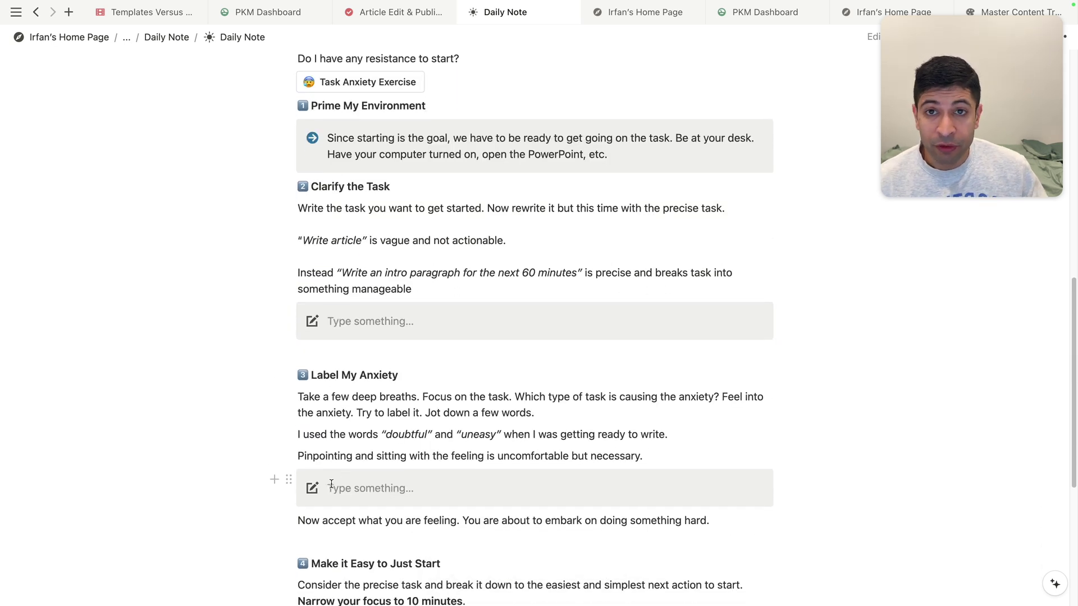
scroll(331, 483, down, 1)
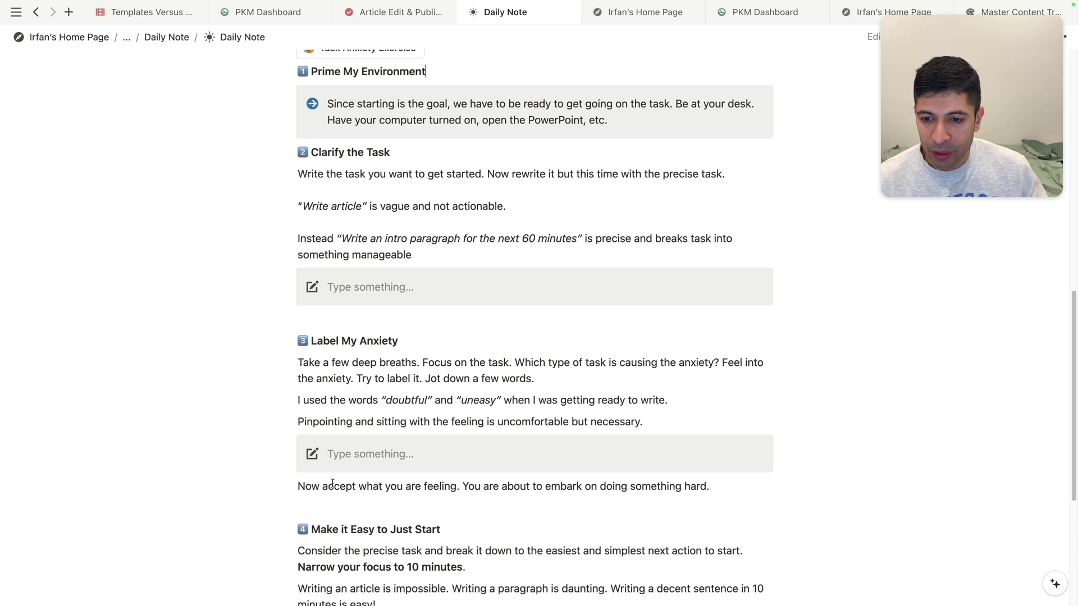
scroll(332, 484, up, 20)
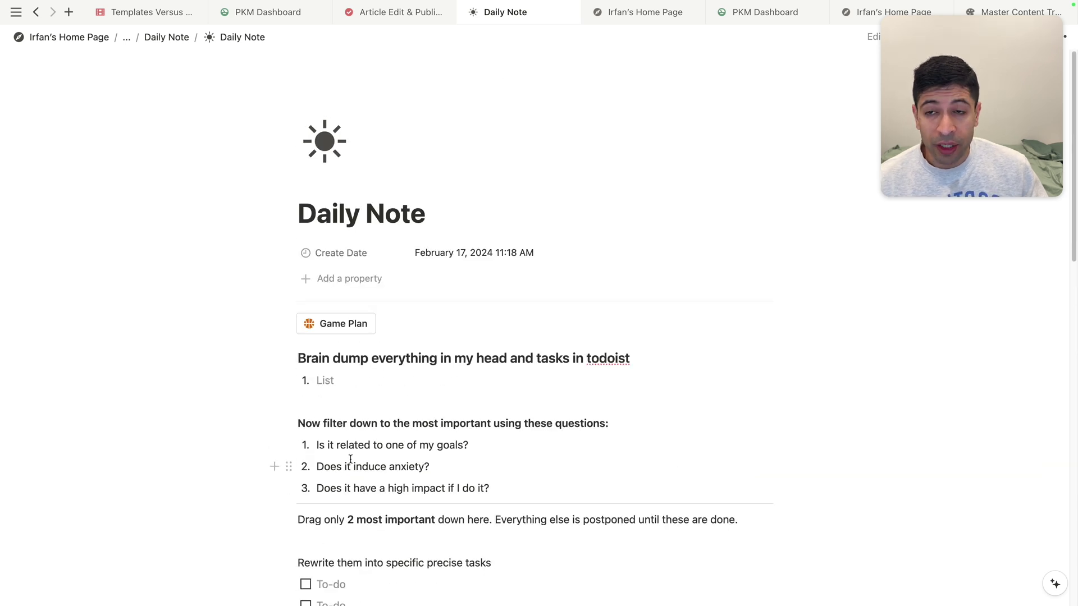
Add a new Default Note to the PKM Dashboard's Recent Notes, opened in side peek.
click(633, 15)
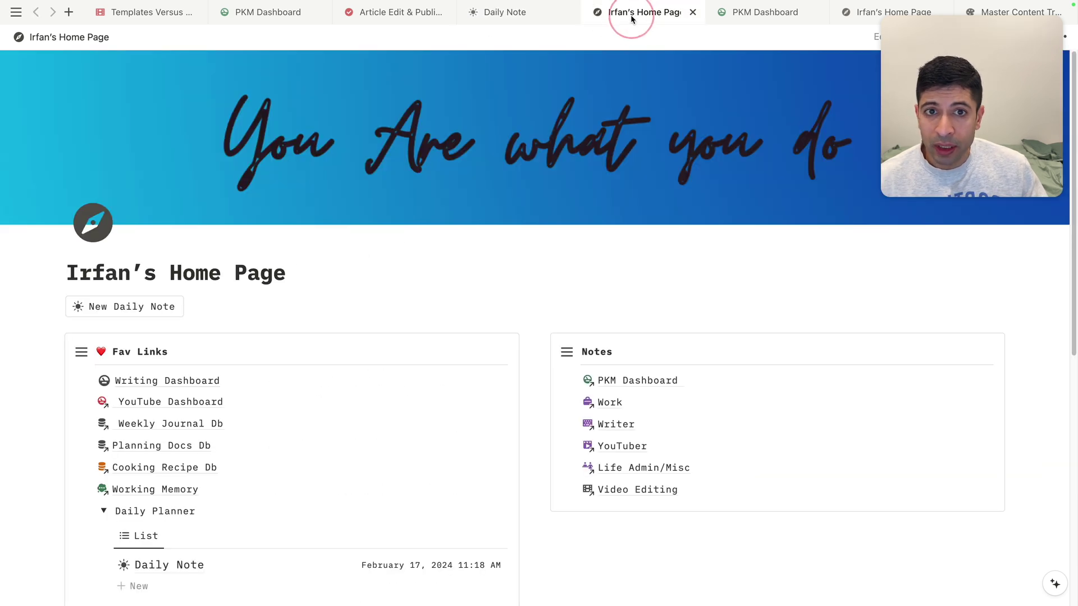
scroll(435, 305, down, 2)
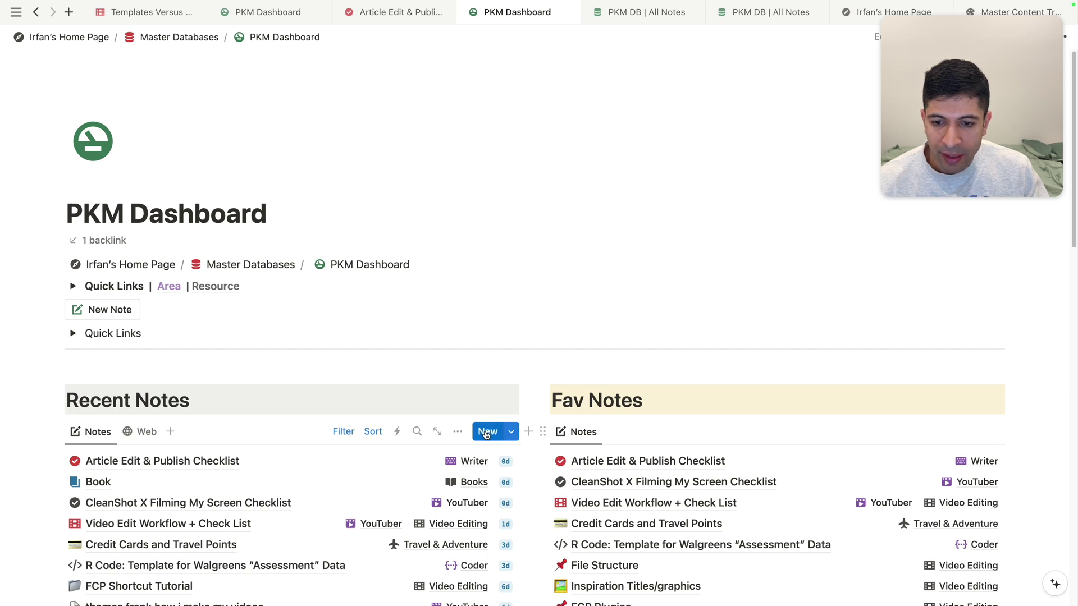
click(488, 433)
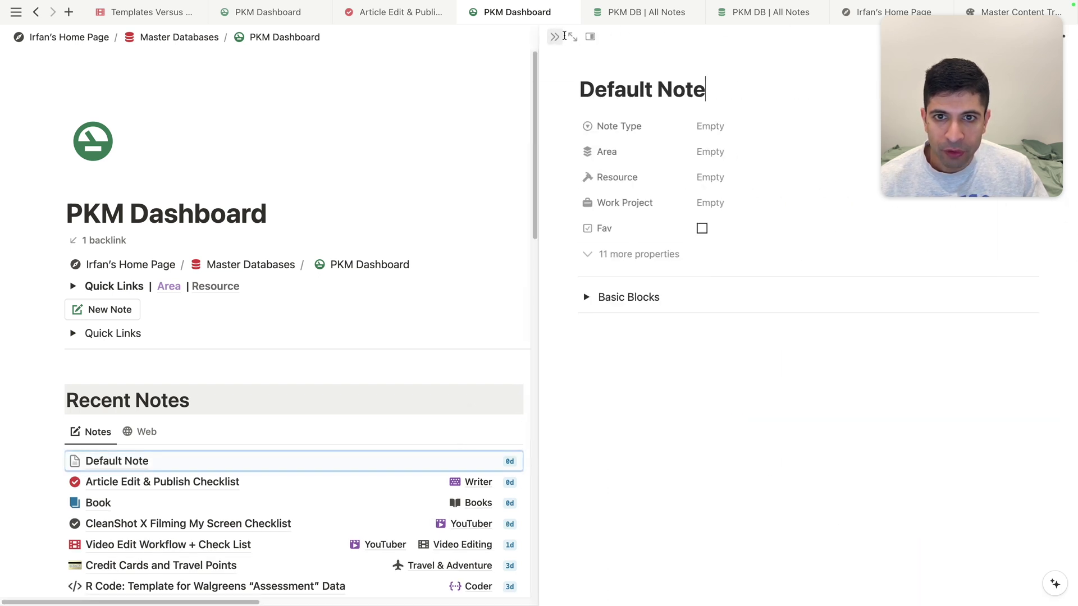
Open the Default Note full-page and expand Basic Blocks to show Database, Outline Format, Pros & Cons List.
click(572, 36)
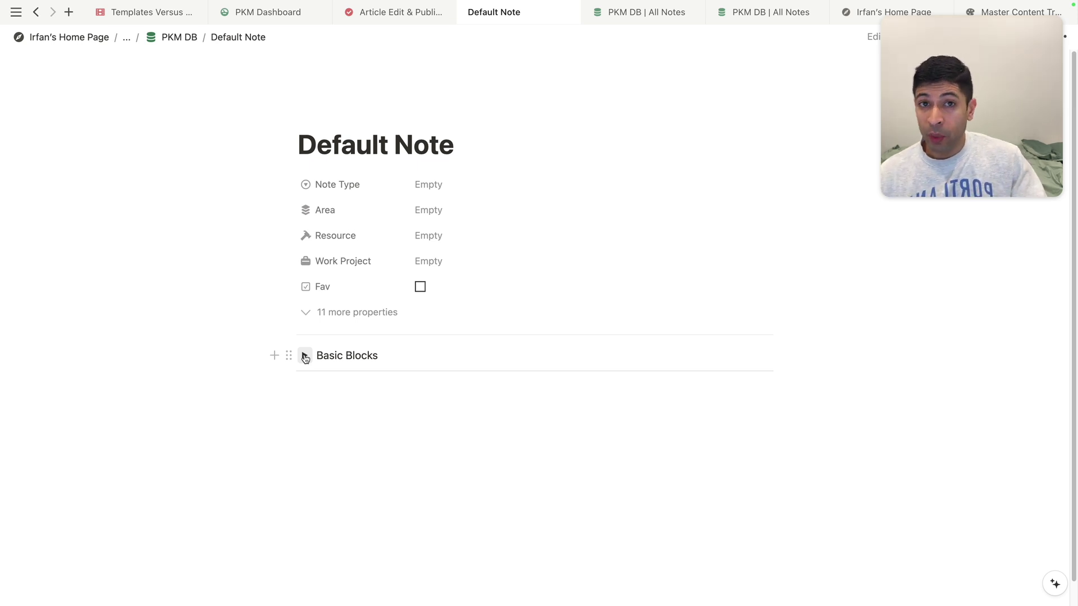
click(304, 357)
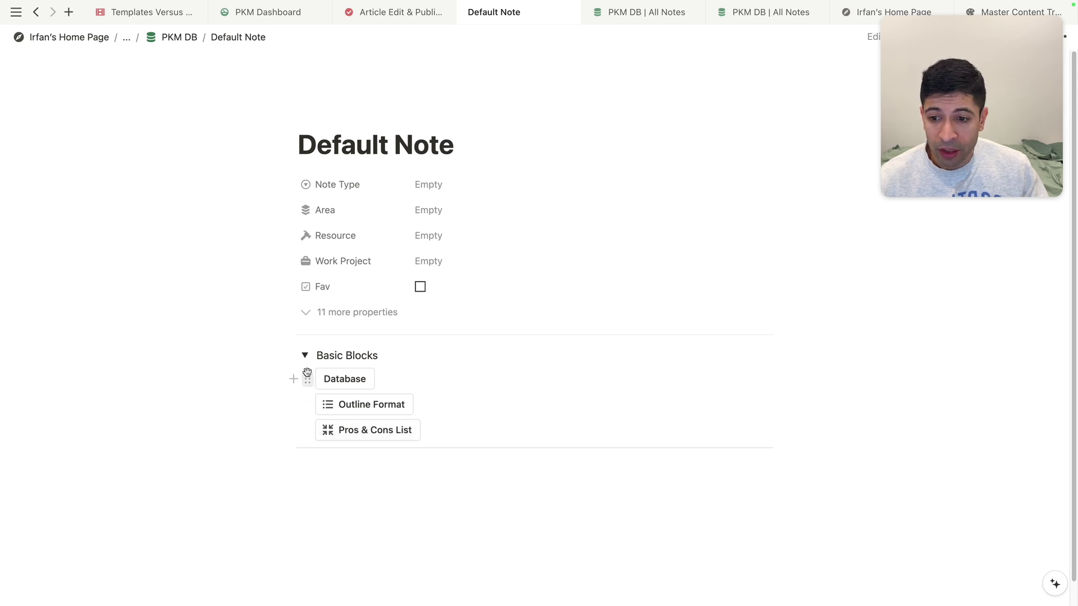
Move Pros & Cons List below Basic Blocks, insert its Pros and Cons columns, then delete them.
drag(307, 430, 351, 449)
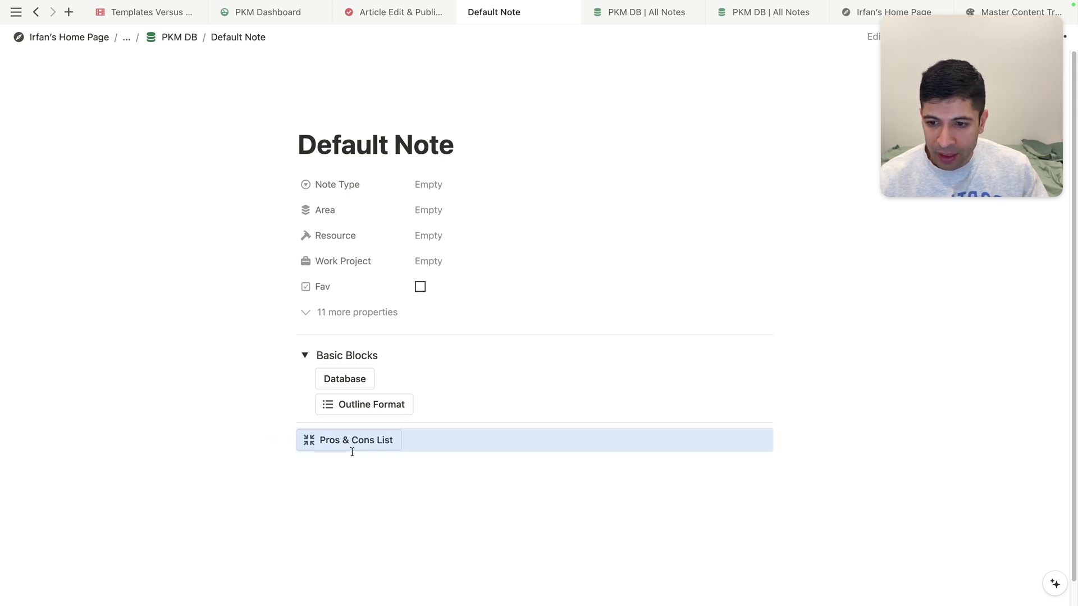
click(350, 446)
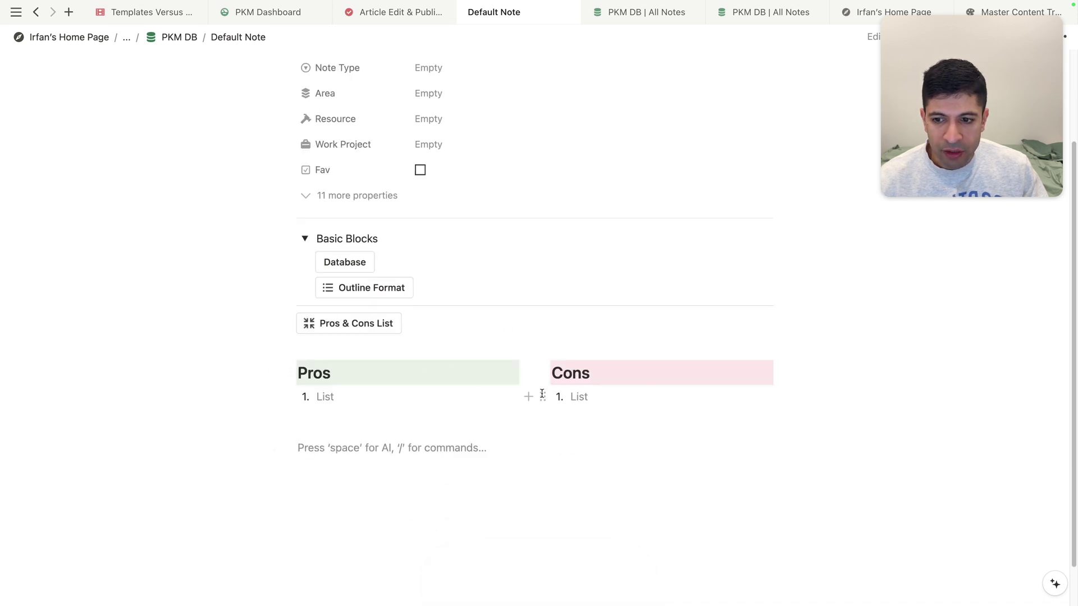
click(620, 403)
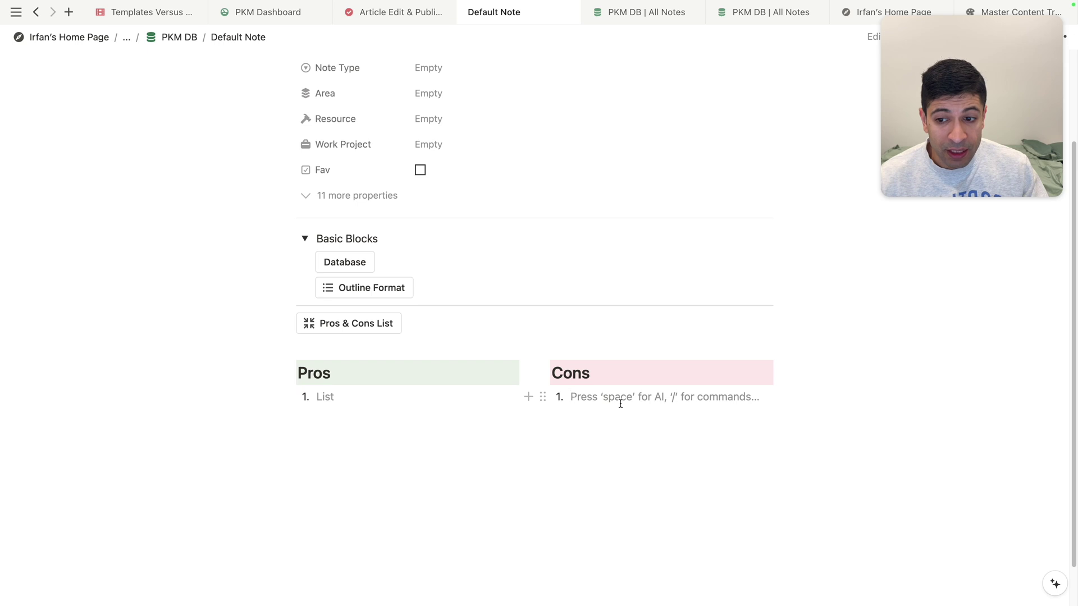
drag(226, 353, 793, 469)
key(BackSpace)
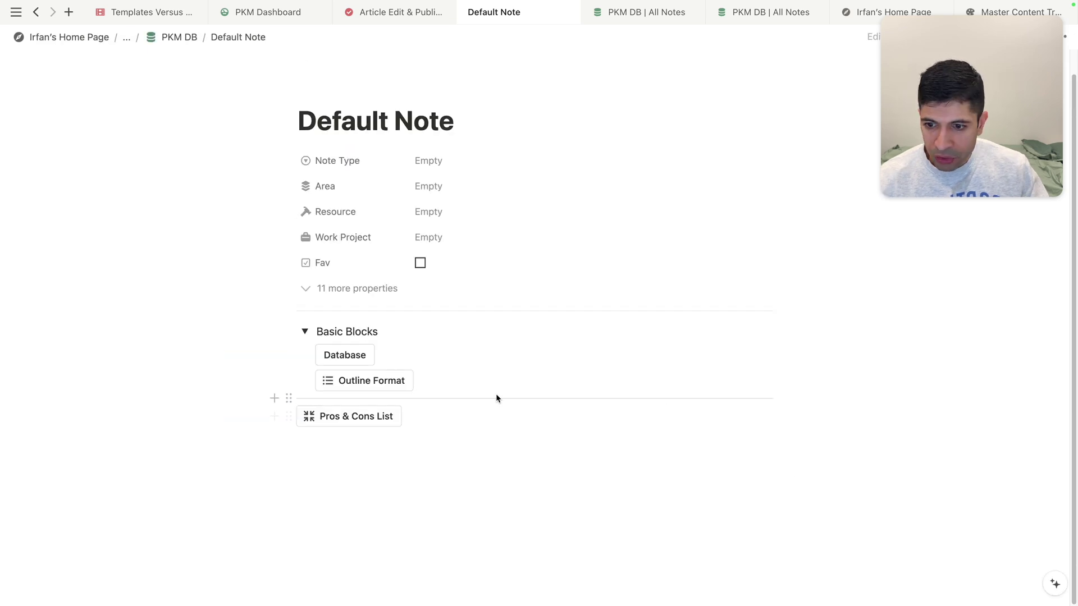
Return Pros & Cons List to Basic Blocks and insert the Section 1–3 outline, then return Outline Format too.
drag(286, 418, 337, 419)
click(337, 416)
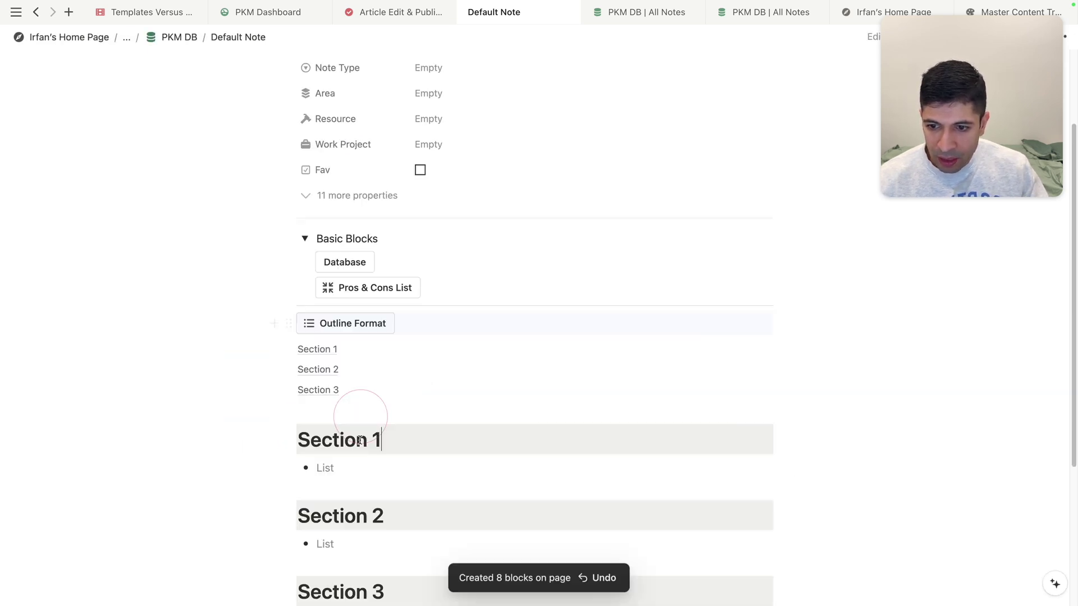
drag(289, 323, 306, 274)
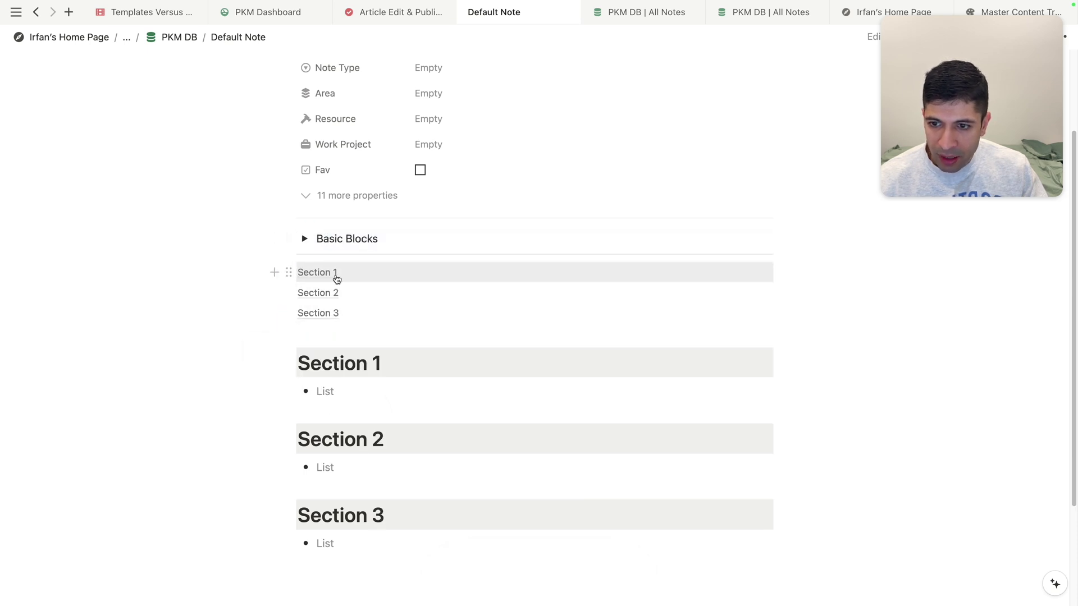
Check the empty bullets under Sections 1, 2 and 3, then re-expand Basic Blocks.
click(325, 392)
click(325, 467)
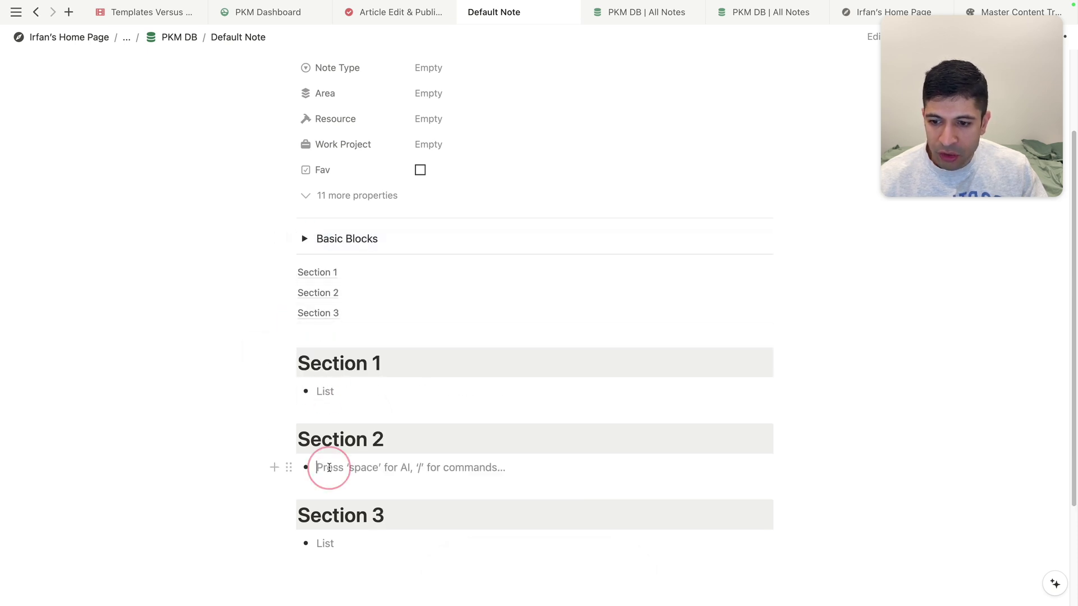
click(329, 541)
click(339, 467)
click(343, 384)
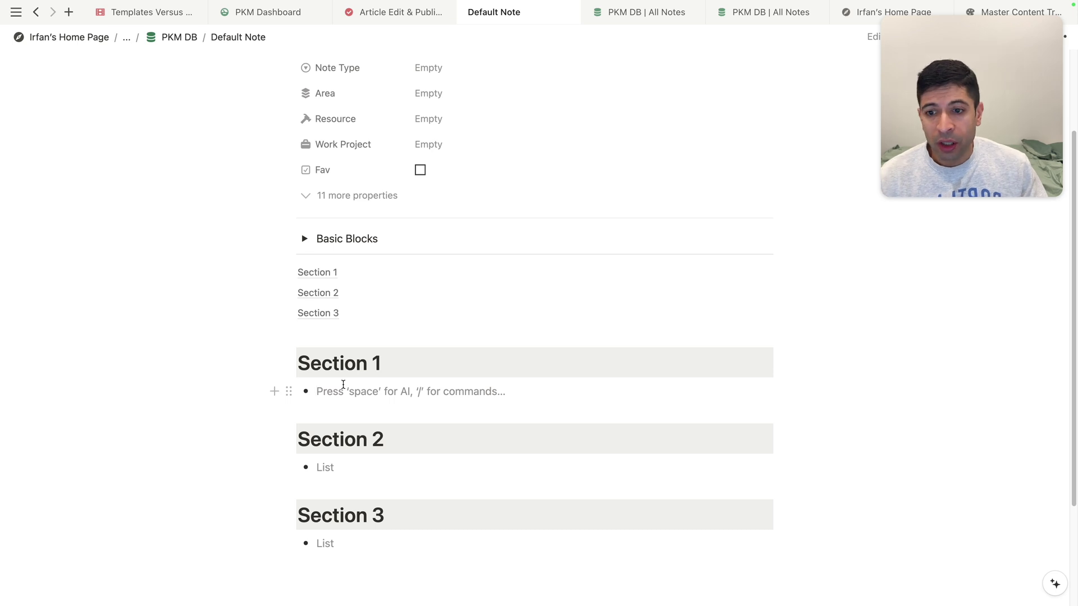
click(304, 239)
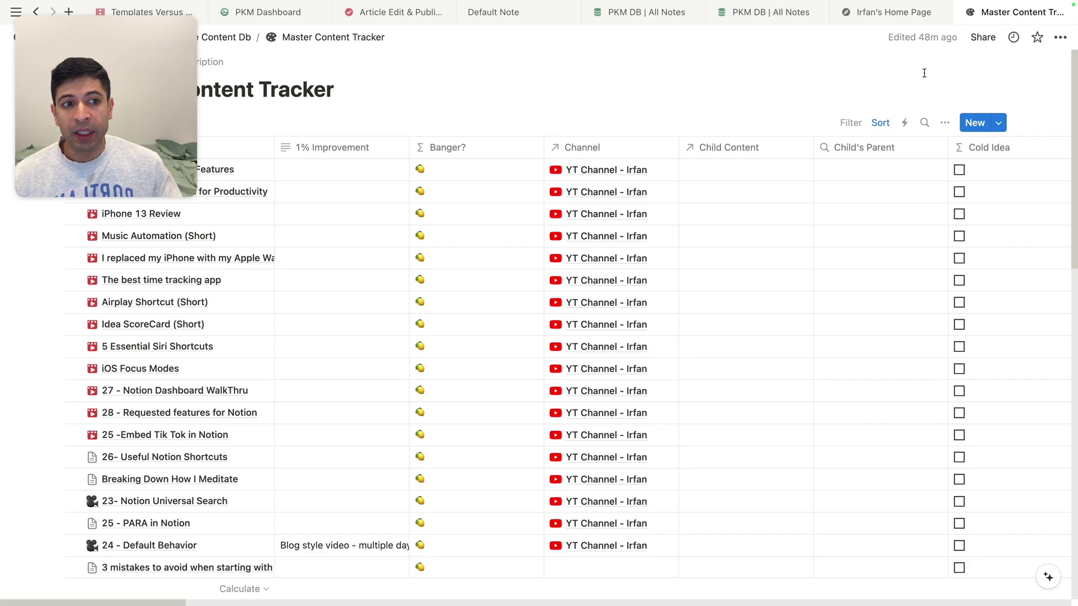
Add a Video Template v4 entry to Master Content Tracker and view it as a full page.
click(998, 122)
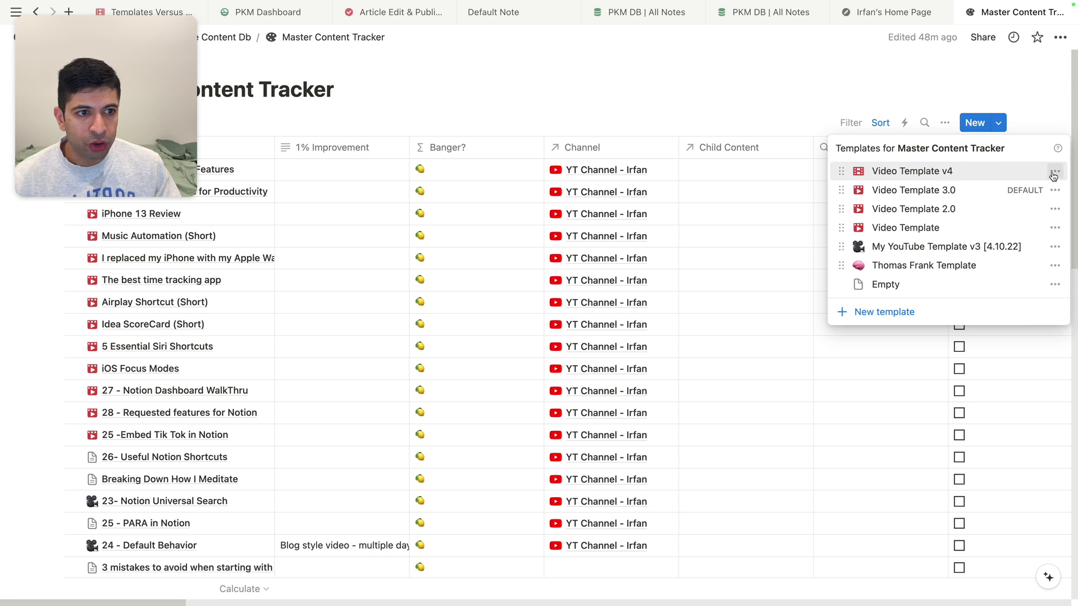
click(933, 172)
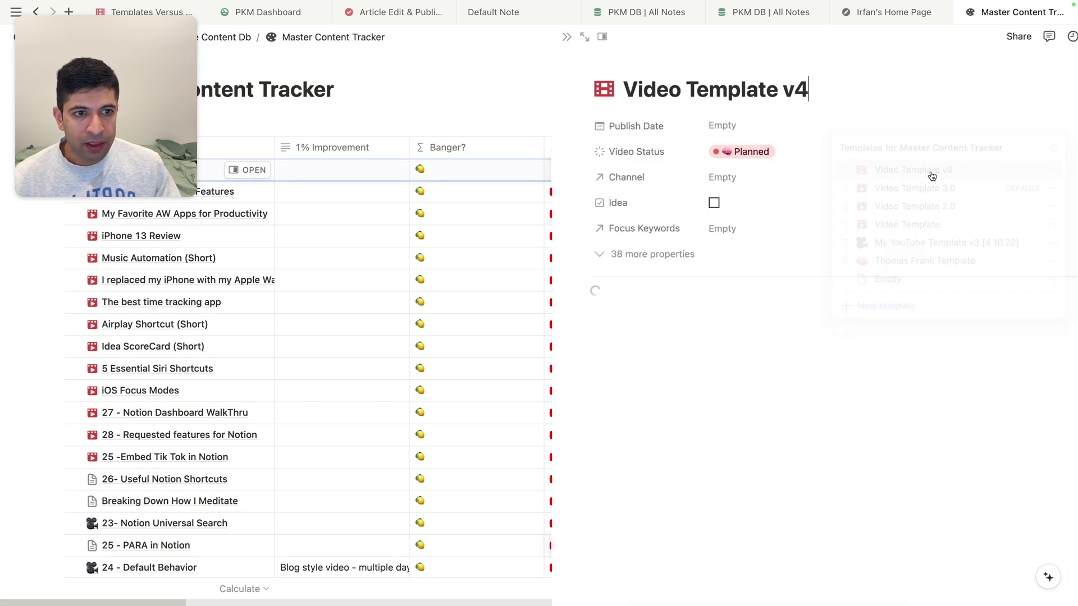
click(524, 37)
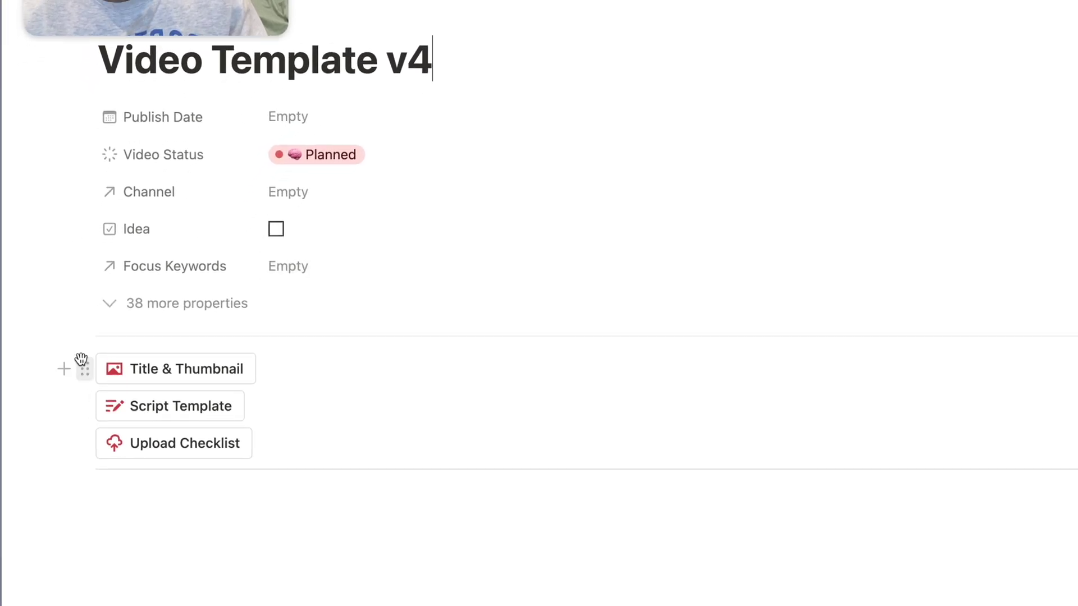
Move the Title & Thumbnail button block below Upload Checklist.
drag(82, 368, 92, 481)
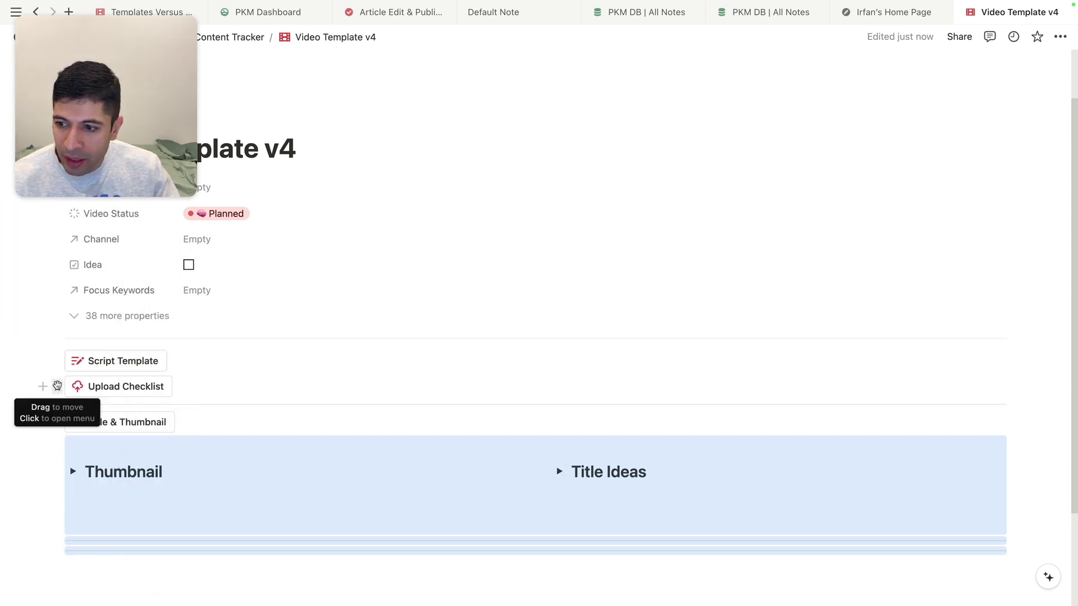
Move Script Template and Upload Checklist below the columns, inserting the Script and Upload Check List toggle headings.
drag(57, 361, 103, 426)
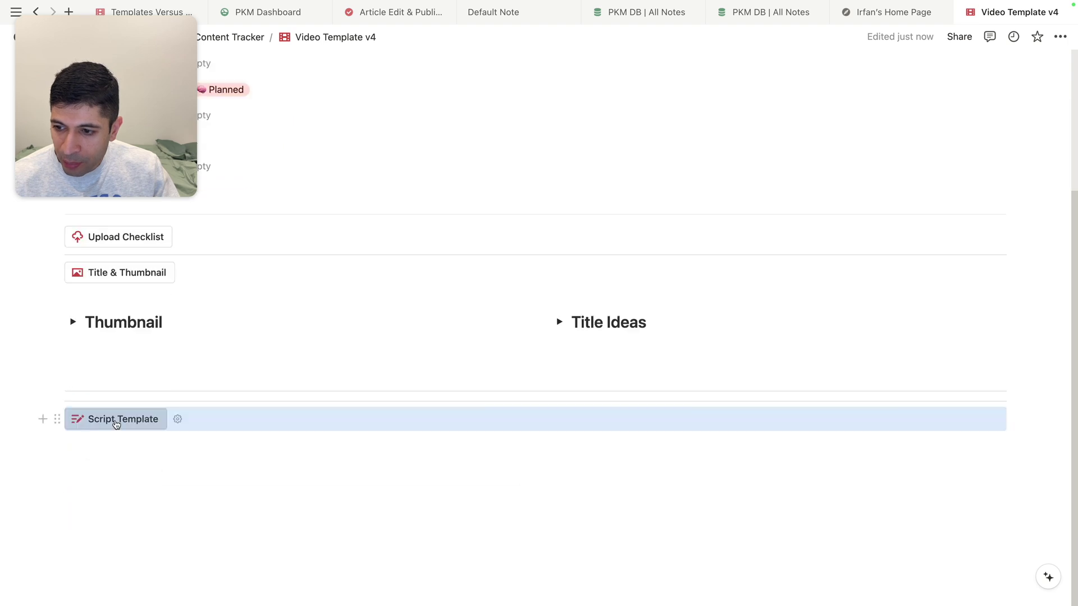
click(116, 421)
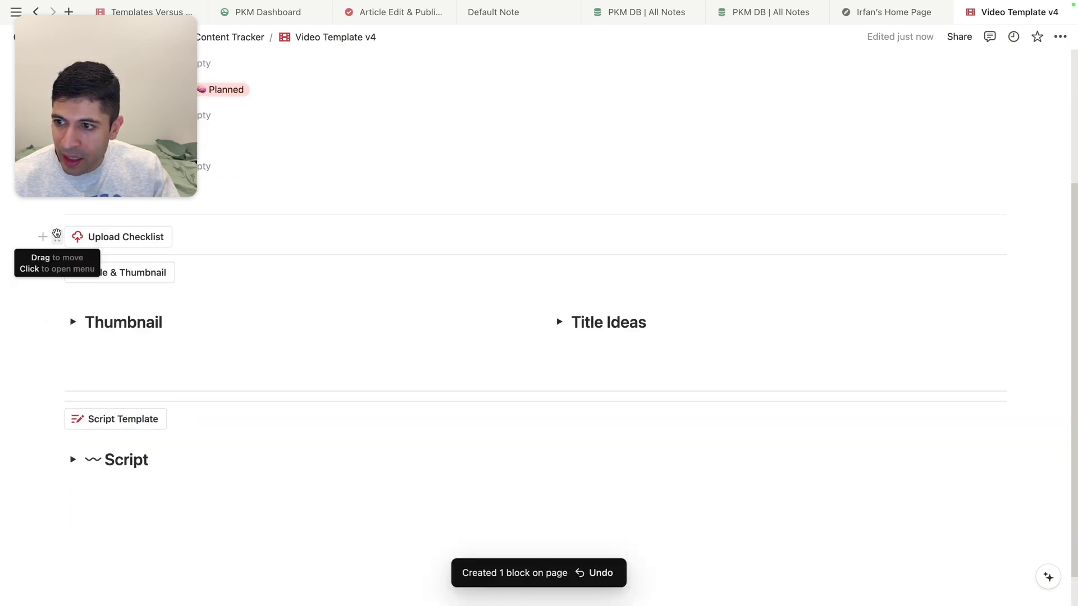
drag(57, 234, 60, 494)
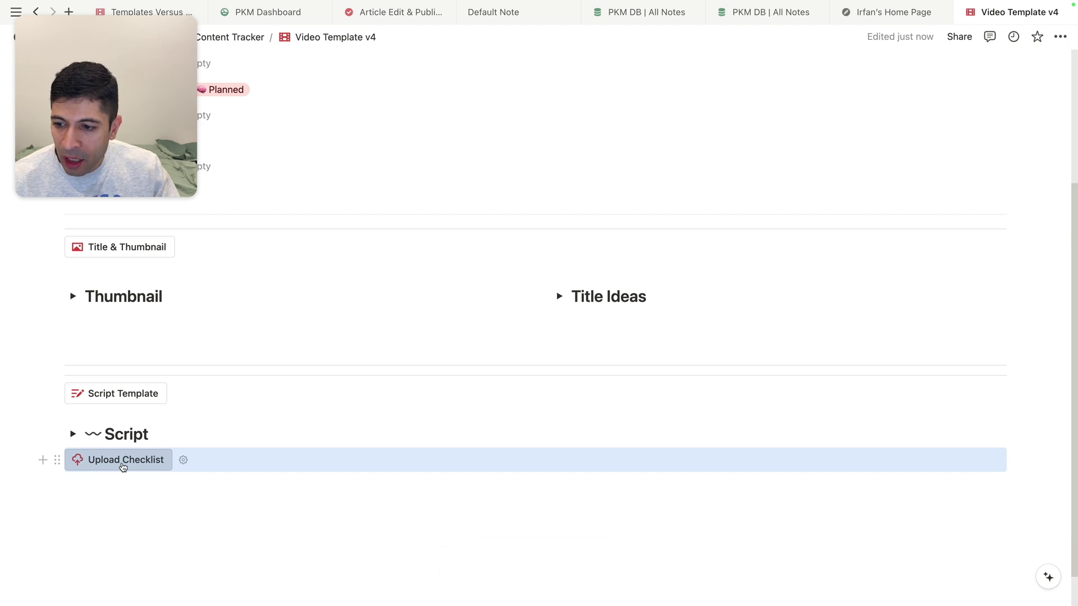
click(123, 466)
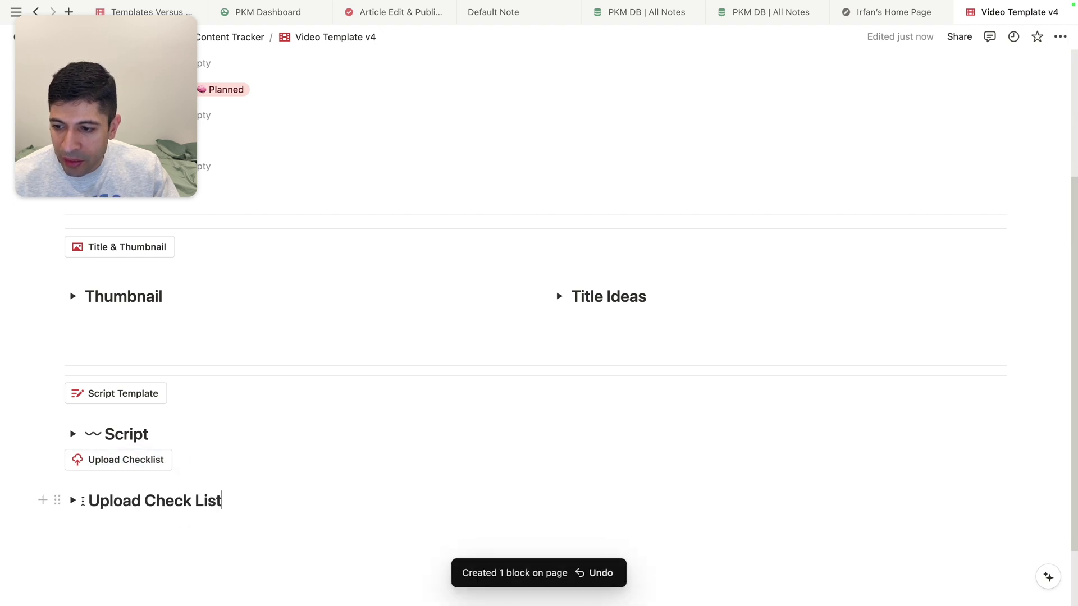
Expand and collapse the Upload Check List toggle to inspect its contents.
scroll(71, 449, down, 1)
click(73, 486)
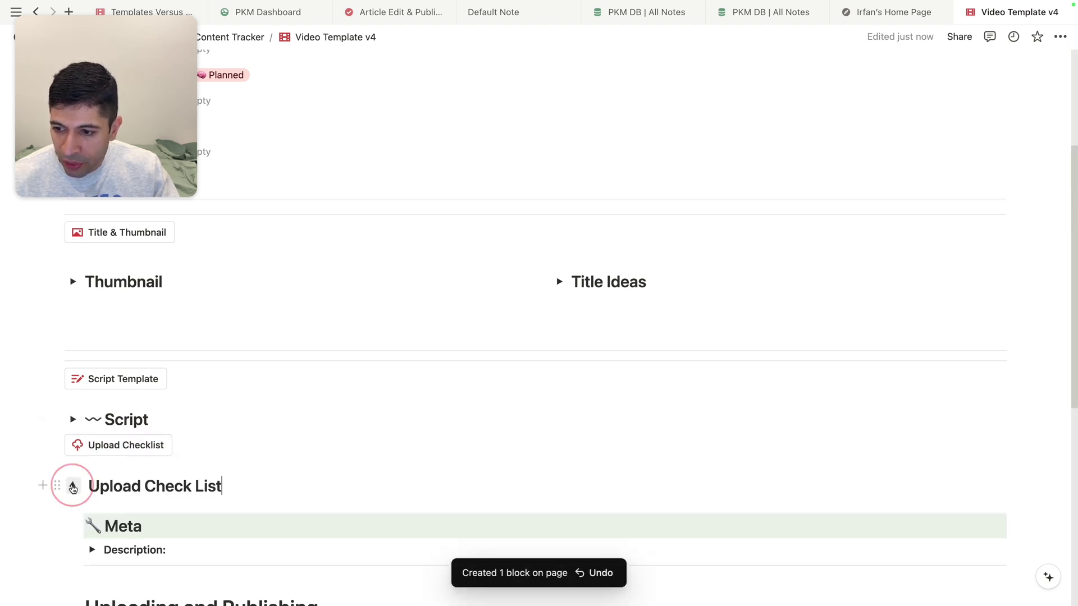
click(73, 487)
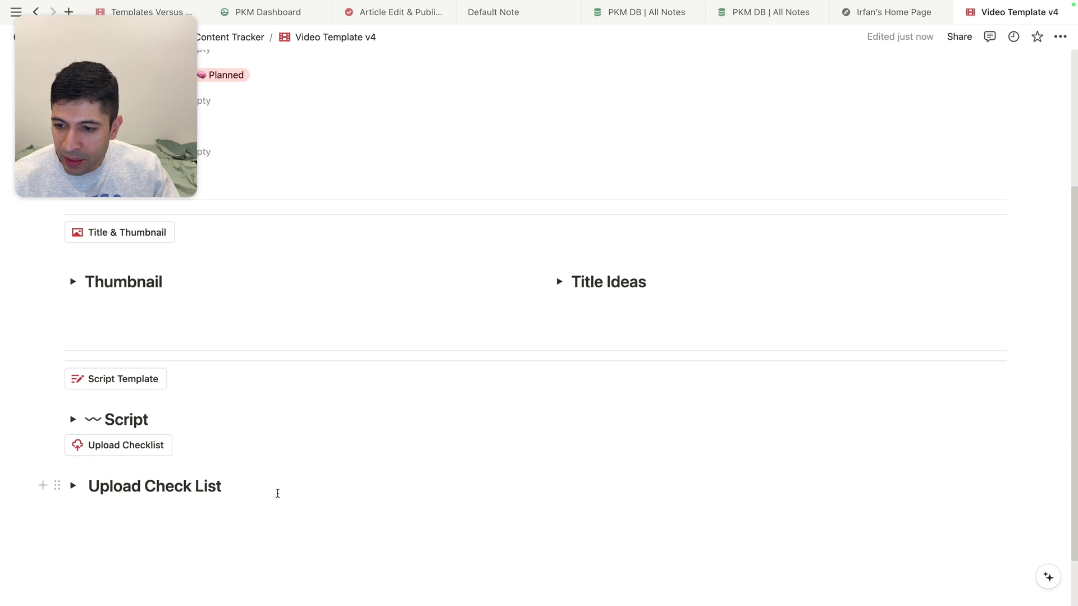